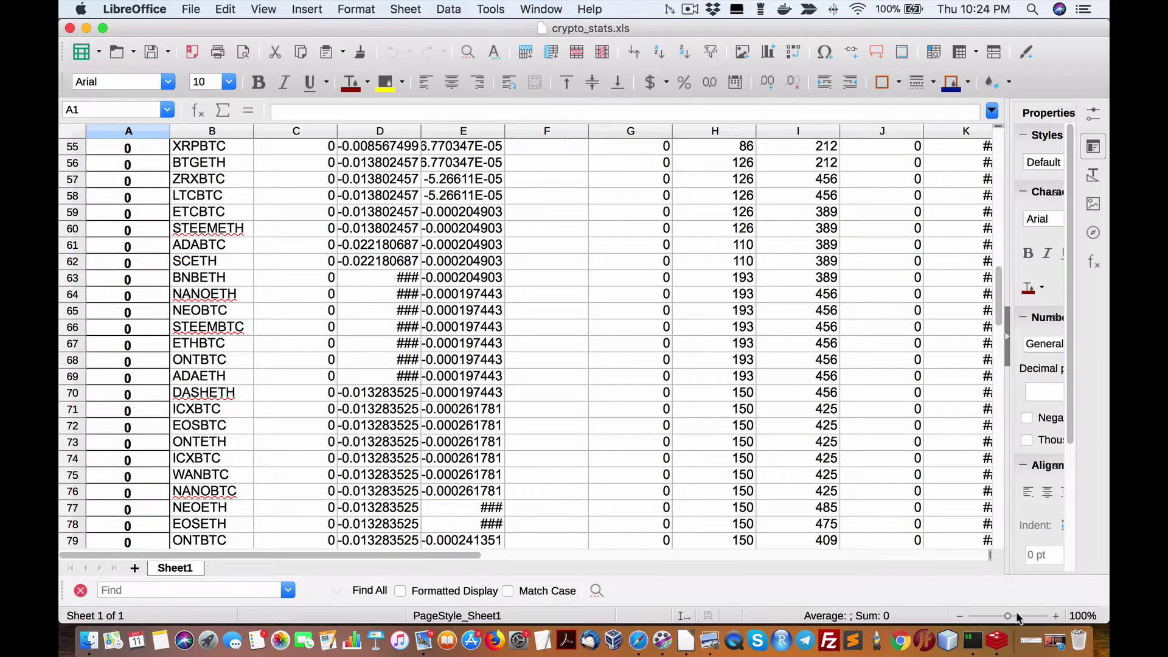
Widen the Mean_1d column so its long decimal values show in full, and select the VENETH value in D7.
{"action": "left_click_drag", "start_coordinate": [1005, 617], "coordinate": [997, 617]}
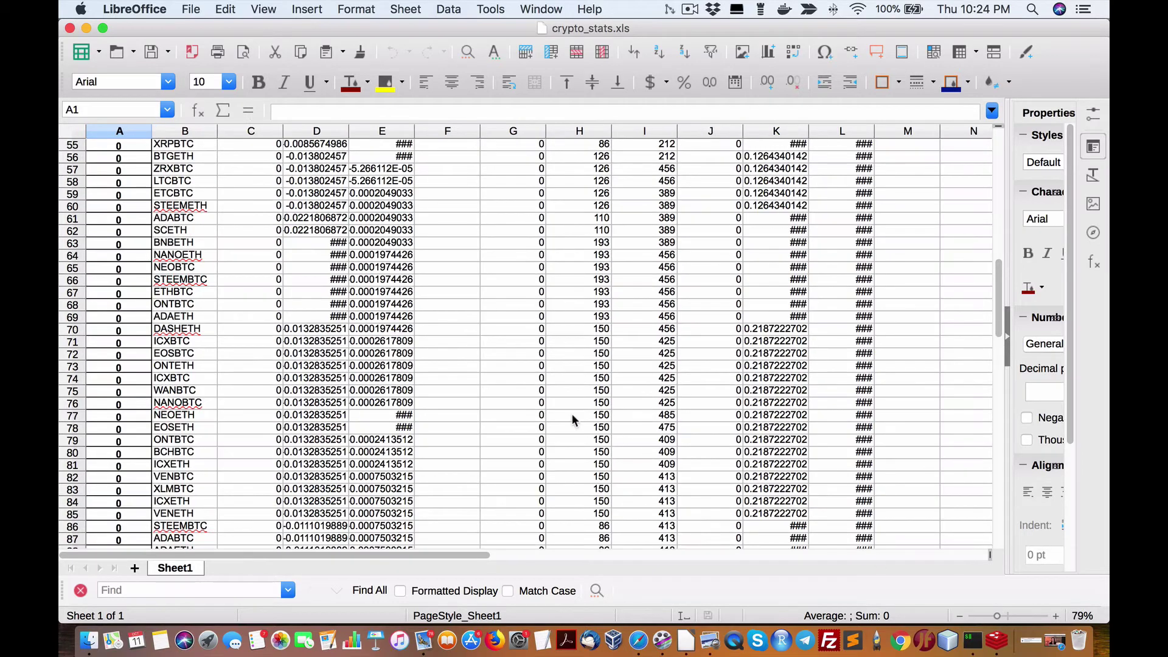
{"action": "scroll", "coordinate": [213, 283], "scroll_direction": "up", "scroll_amount": 15}
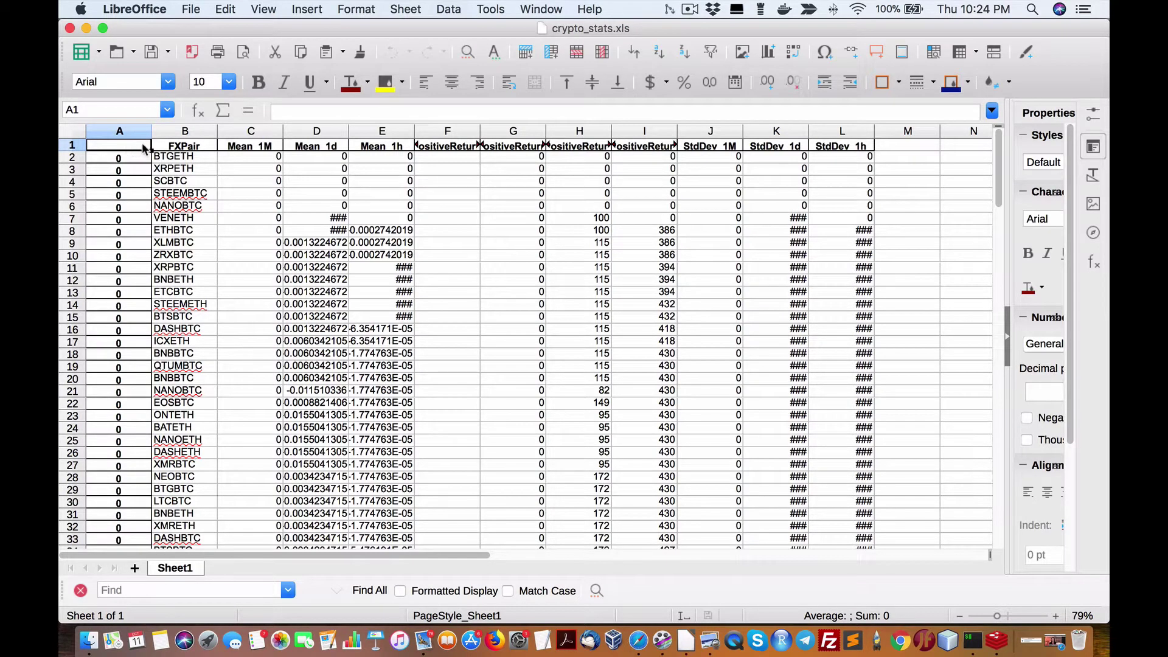
{"action": "left_click", "coordinate": [174, 150]}
{"action": "left_click", "coordinate": [240, 149]}
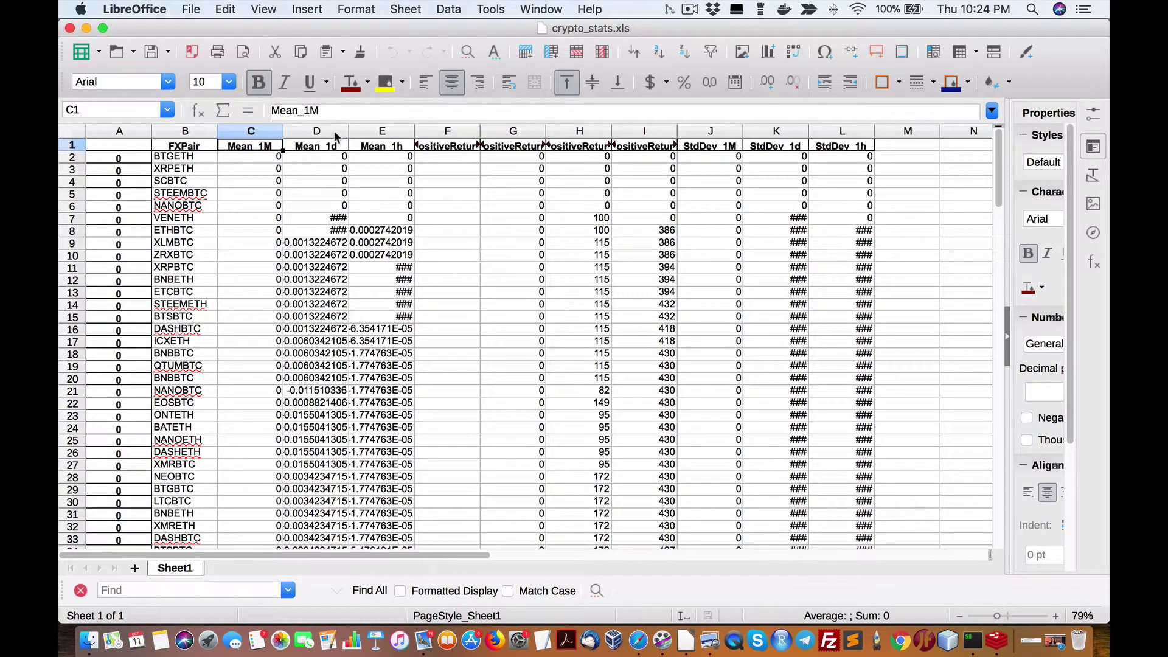
{"action": "left_click_drag", "start_coordinate": [347, 129], "coordinate": [382, 131]}
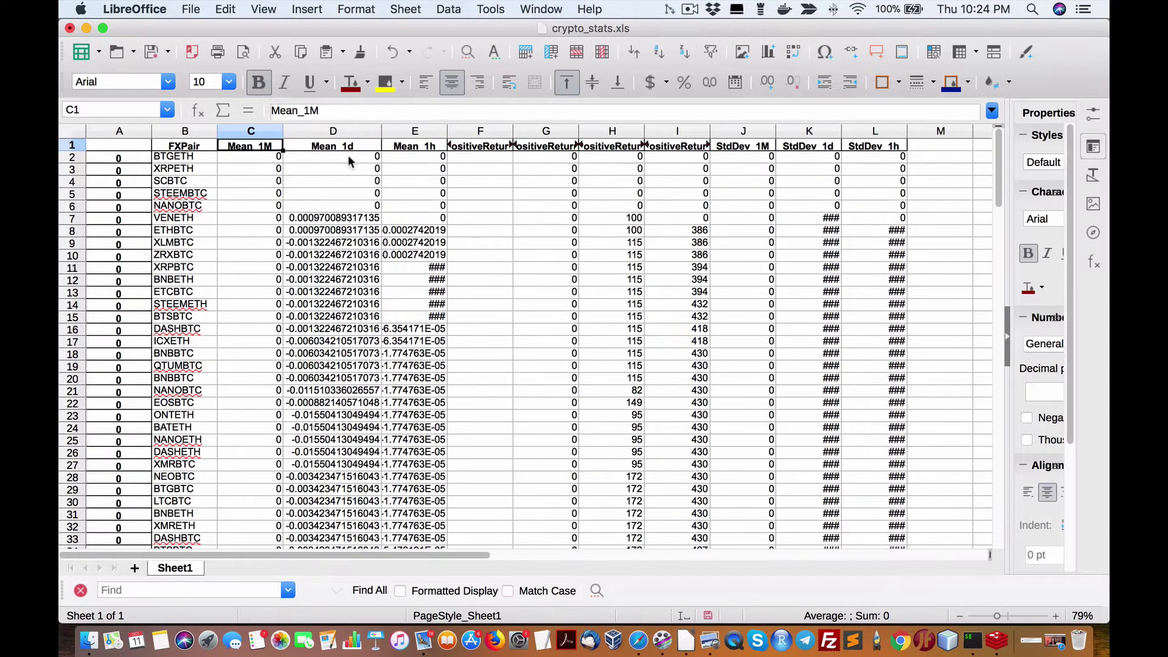
{"action": "left_click", "coordinate": [313, 220]}
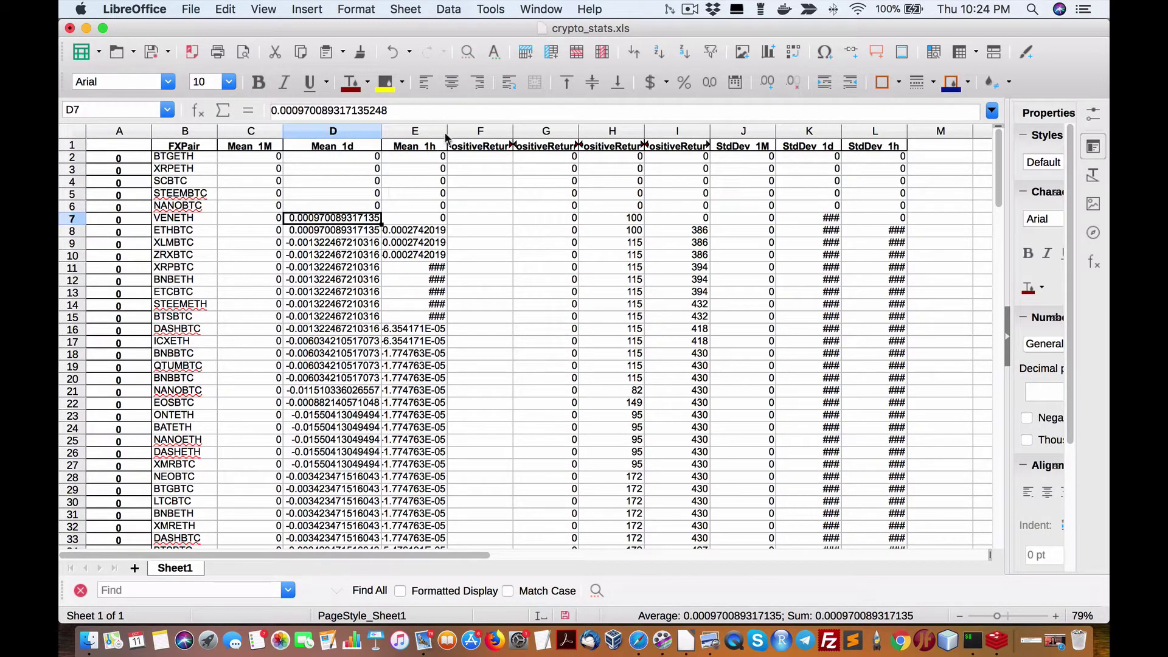
Widen the Mean_1h column until the value in E11 shows in full.
{"action": "left_click_drag", "start_coordinate": [447, 131], "coordinate": [458, 131]}
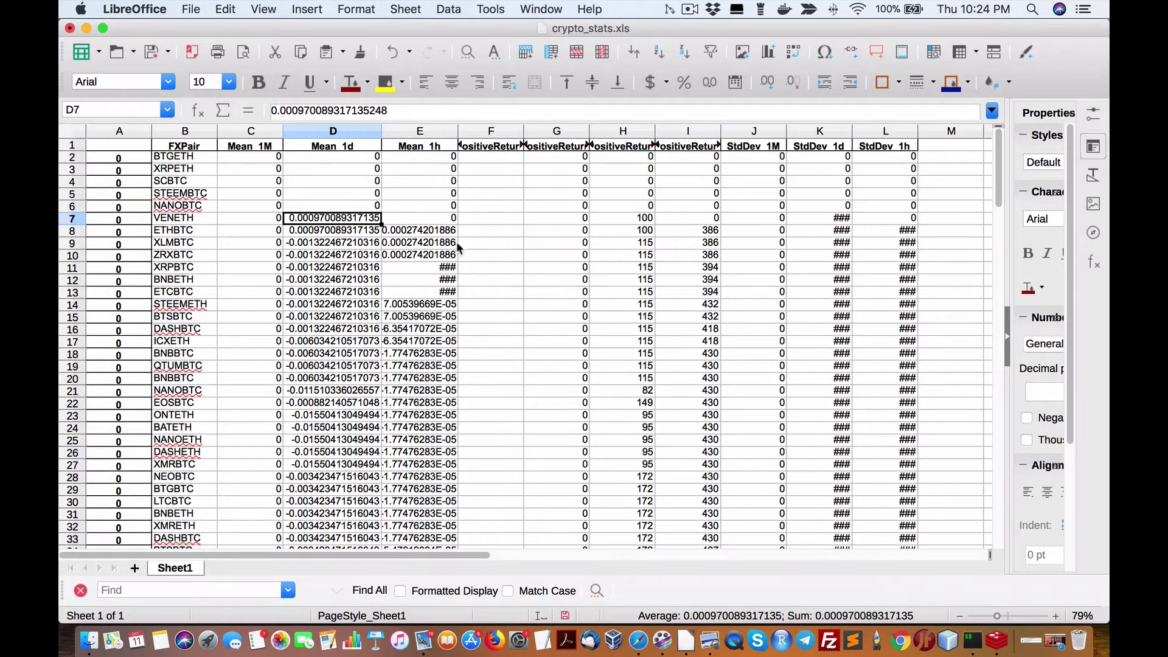
{"action": "left_click", "coordinate": [446, 271]}
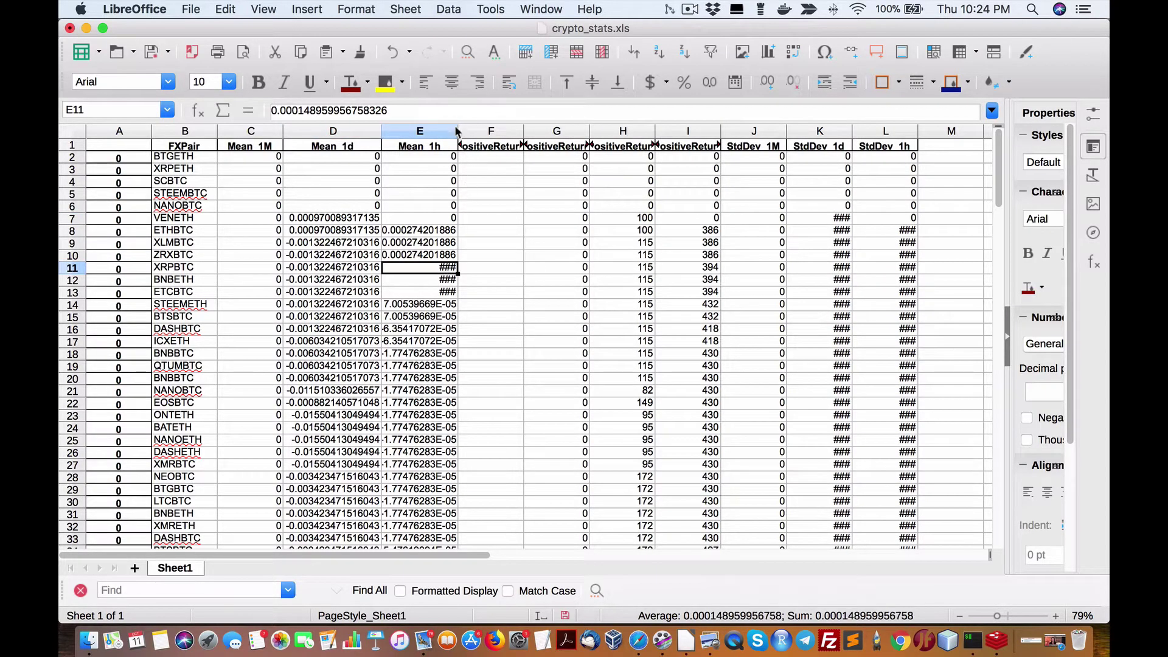
{"action": "left_click_drag", "start_coordinate": [457, 131], "coordinate": [481, 130]}
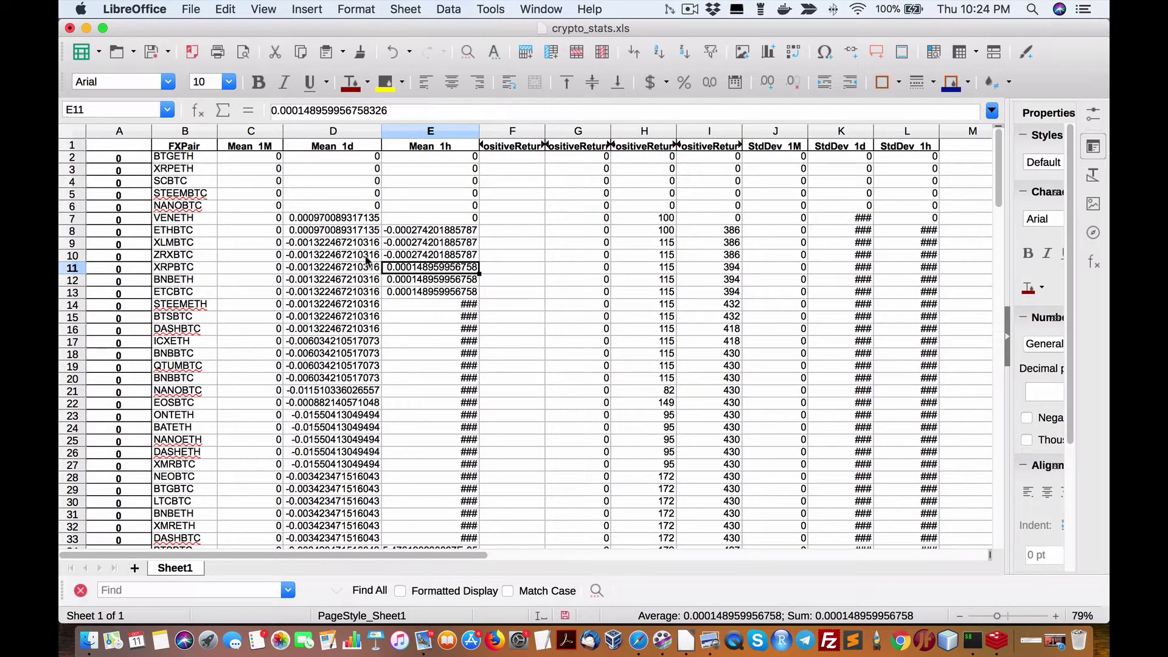
Look through the FXPair rows down to the end of the data and return to the header row.
{"action": "scroll", "coordinate": [244, 246], "scroll_direction": "down", "scroll_amount": 20}
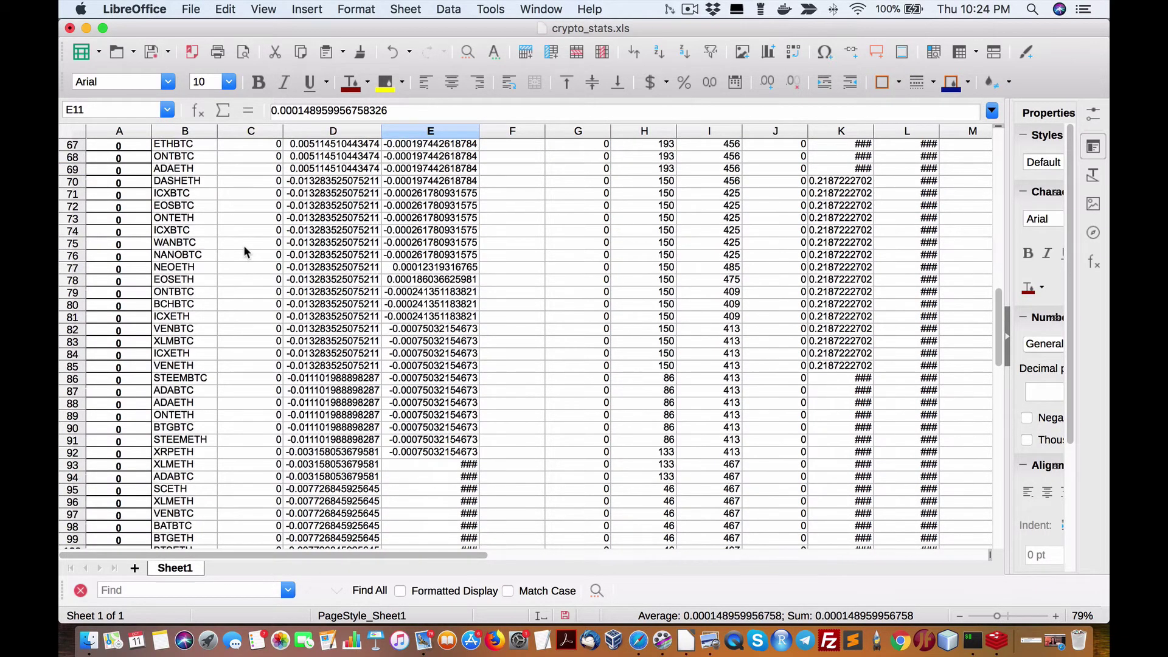
{"action": "scroll", "coordinate": [243, 246], "scroll_direction": "down", "scroll_amount": 19}
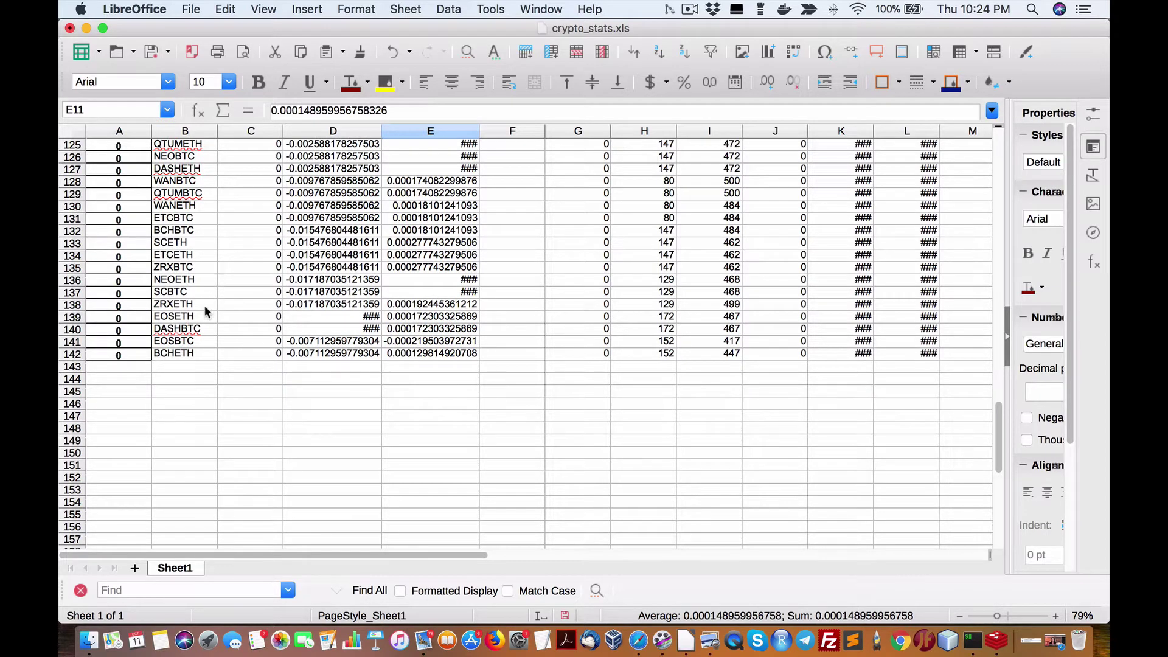
{"action": "scroll", "coordinate": [179, 353], "scroll_direction": "up", "scroll_amount": 13}
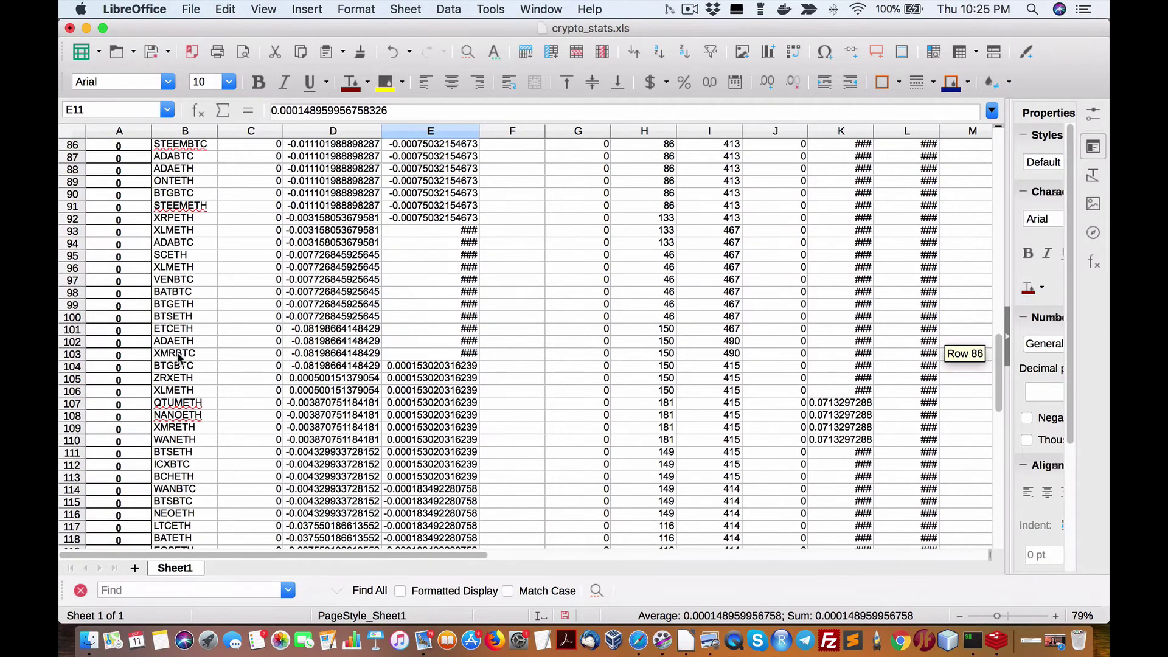
{"action": "scroll", "coordinate": [179, 356], "scroll_direction": "up", "scroll_amount": 9}
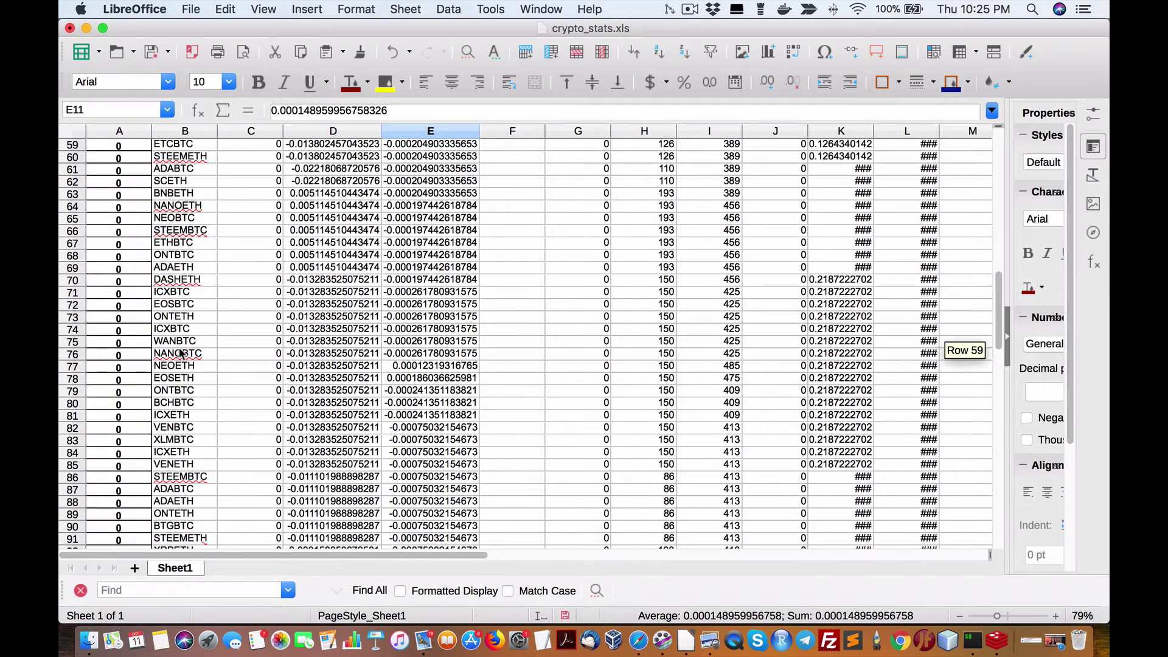
{"action": "scroll", "coordinate": [179, 353], "scroll_direction": "up", "scroll_amount": 9}
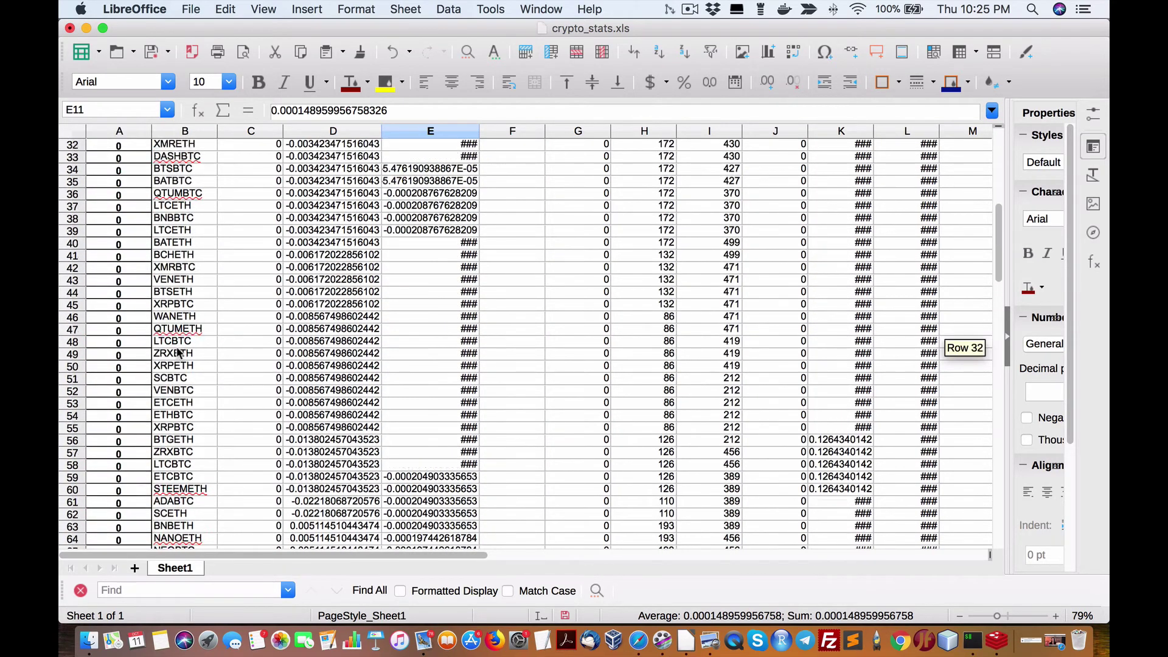
{"action": "scroll", "coordinate": [179, 353], "scroll_direction": "up", "scroll_amount": 10}
{"action": "scroll", "coordinate": [179, 353], "scroll_direction": "right", "scroll_amount": 2}
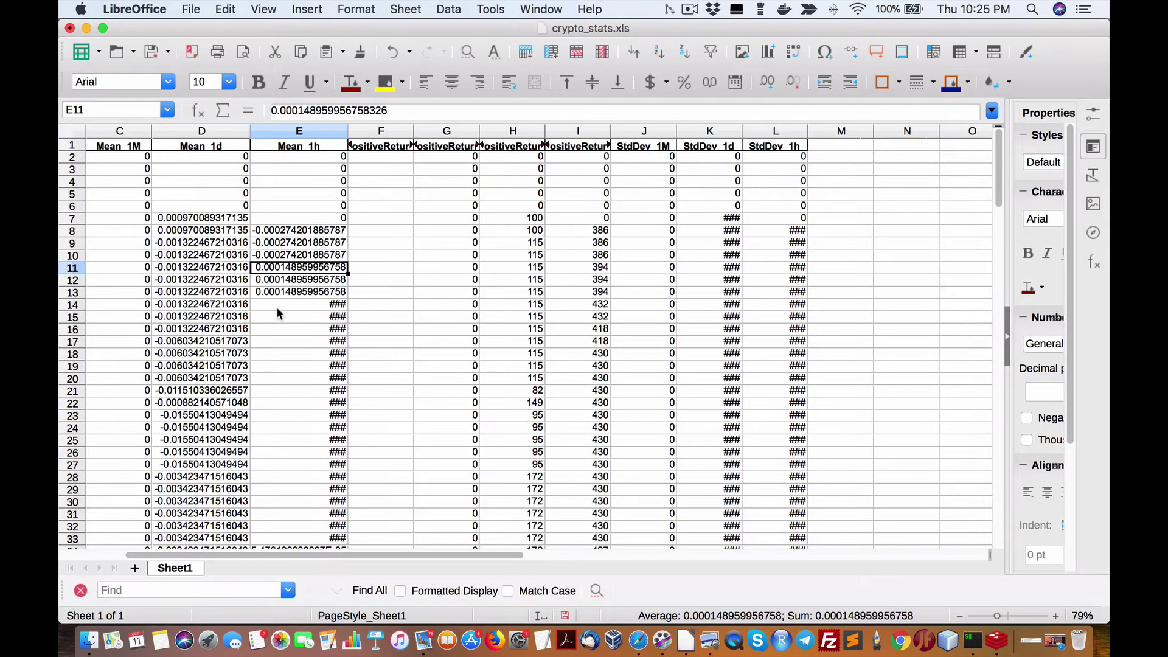
Read the full names of the truncated NumPositiveReturns headers in F1, G1 and H1.
{"action": "left_click", "coordinate": [390, 130]}
{"action": "left_click", "coordinate": [450, 131]}
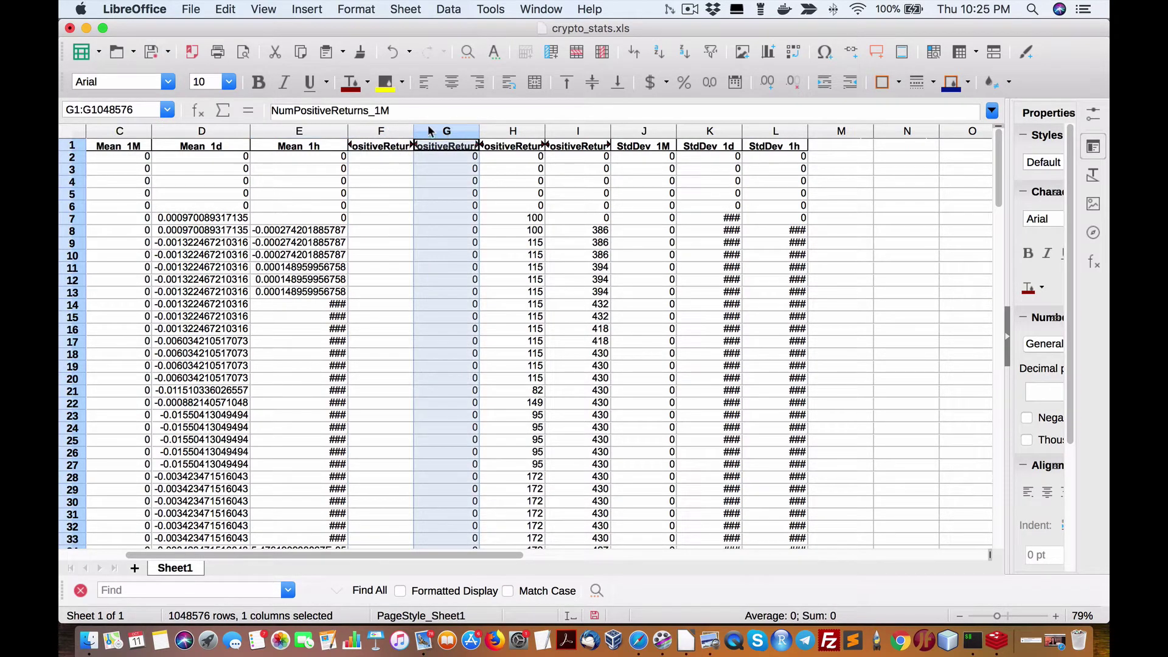
{"action": "left_click", "coordinate": [385, 148]}
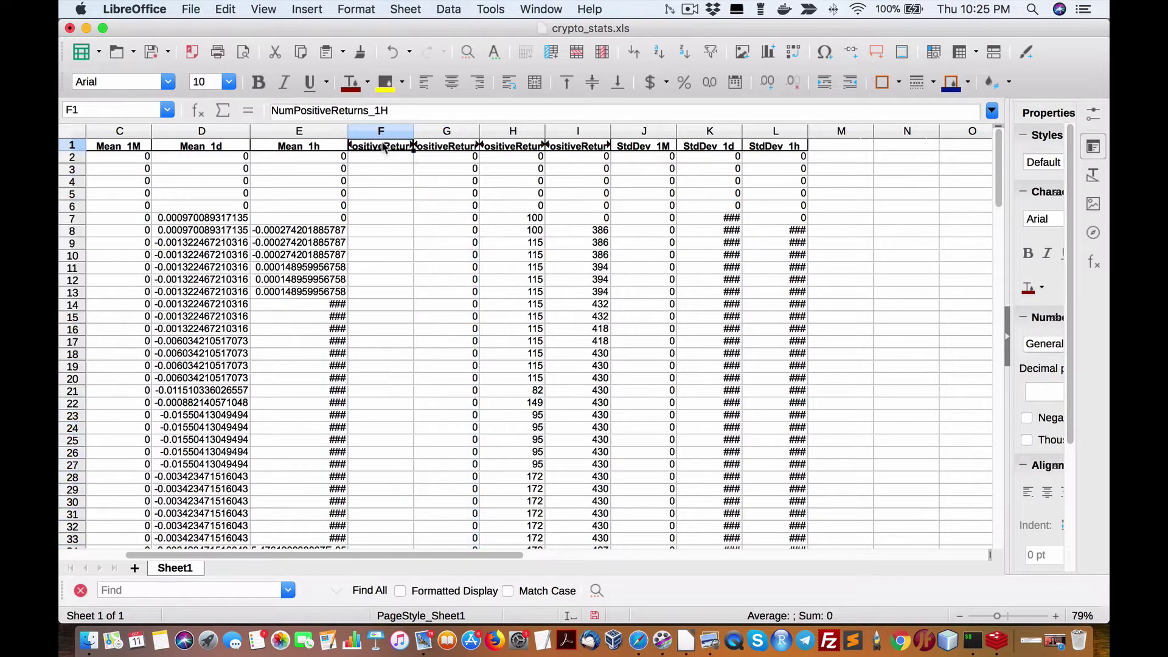
{"action": "left_click", "coordinate": [513, 149]}
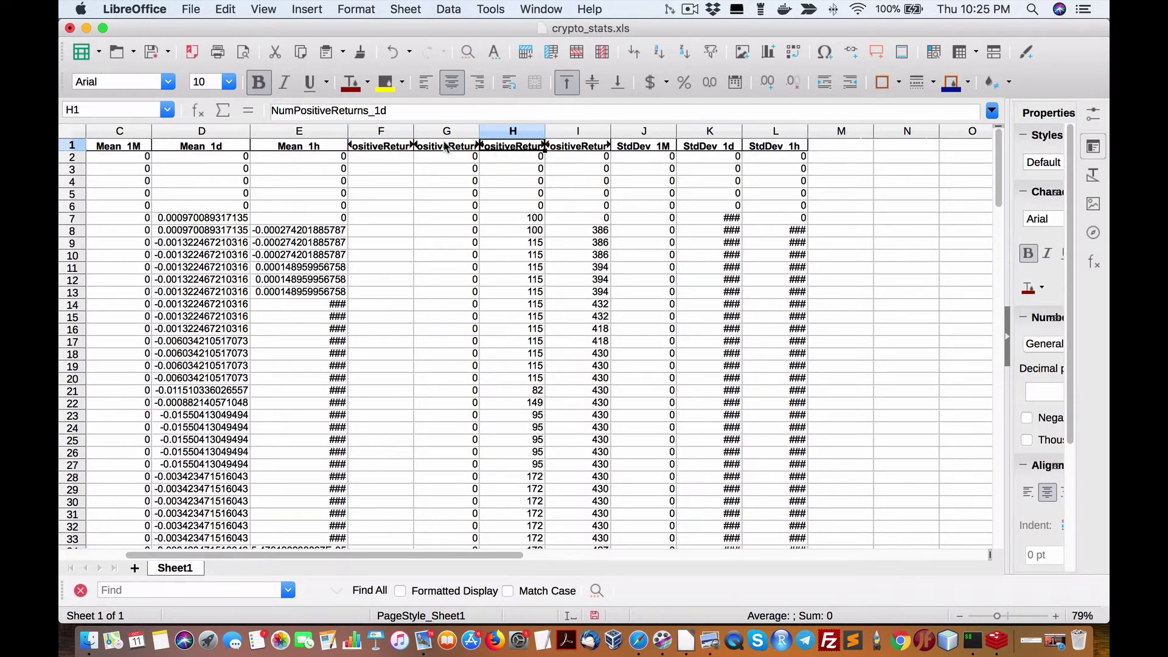
{"action": "left_click", "coordinate": [447, 147]}
{"action": "left_click", "coordinate": [501, 149]}
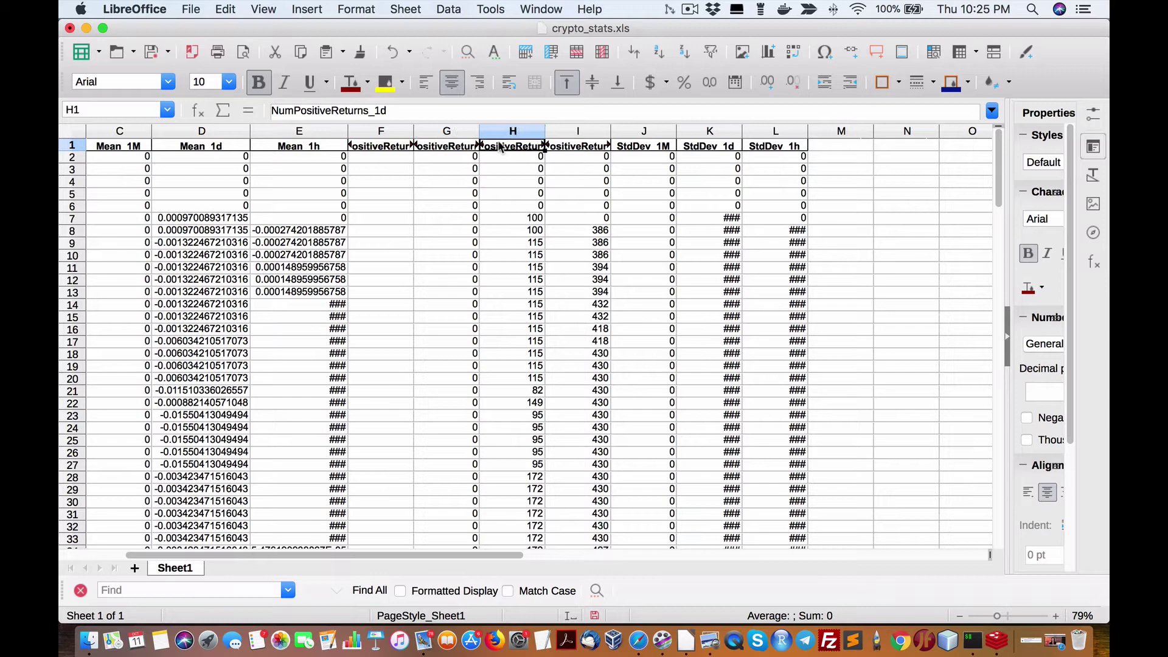
{"action": "left_click", "coordinate": [385, 148]}
{"action": "left_click", "coordinate": [433, 149]}
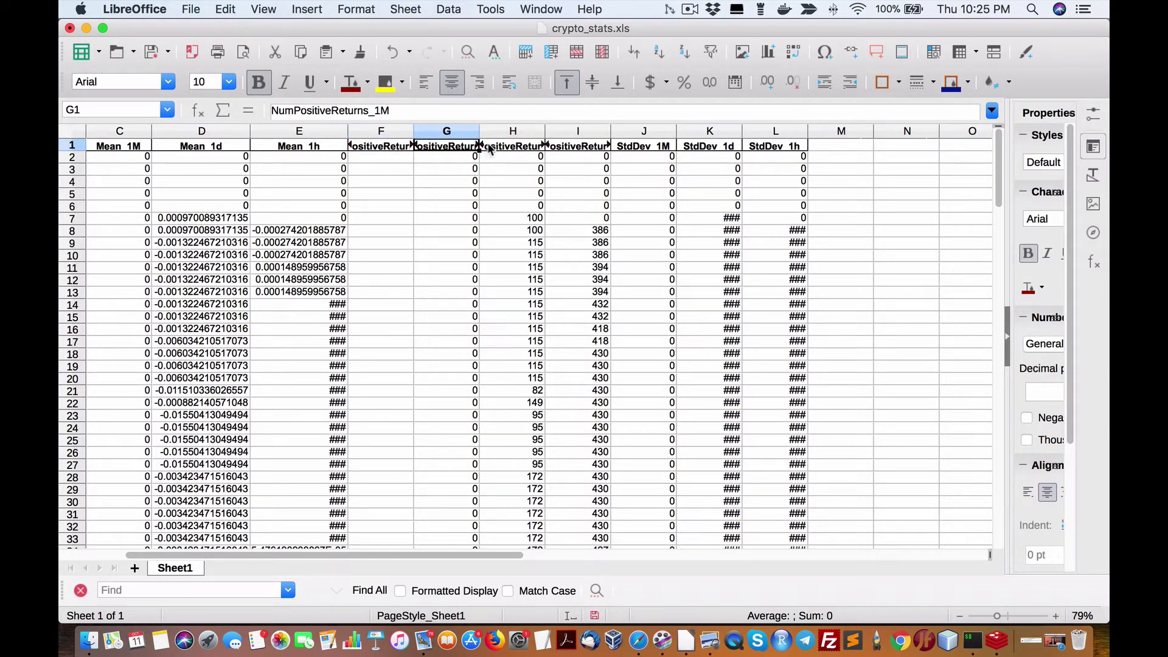
{"action": "left_click", "coordinate": [534, 150]}
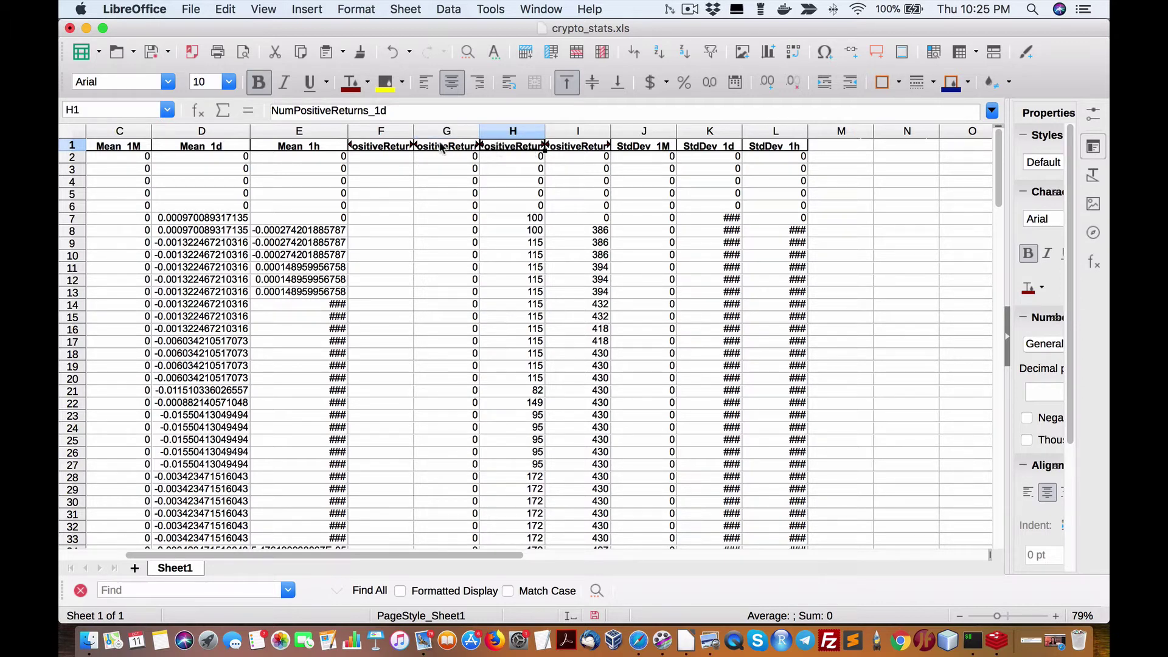
{"action": "left_click", "coordinate": [401, 147]}
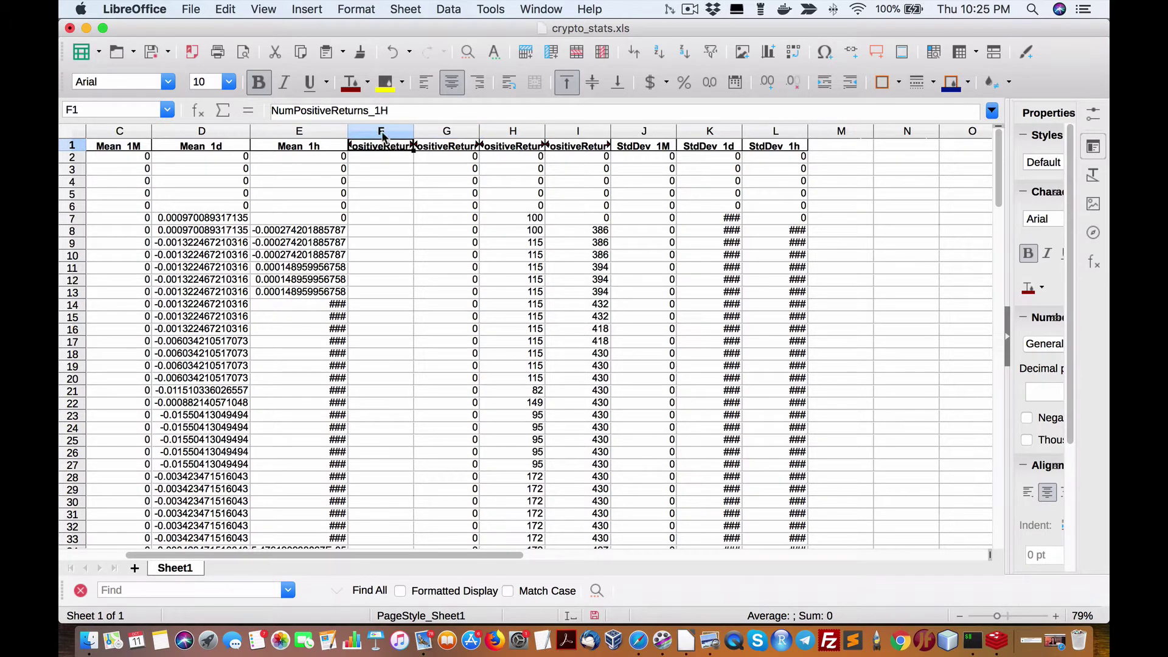
Check the rows of the NumPositiveReturns_1H column F for any data.
{"action": "left_click", "coordinate": [382, 132]}
{"action": "scroll", "coordinate": [406, 185], "scroll_direction": "down", "scroll_amount": 16}
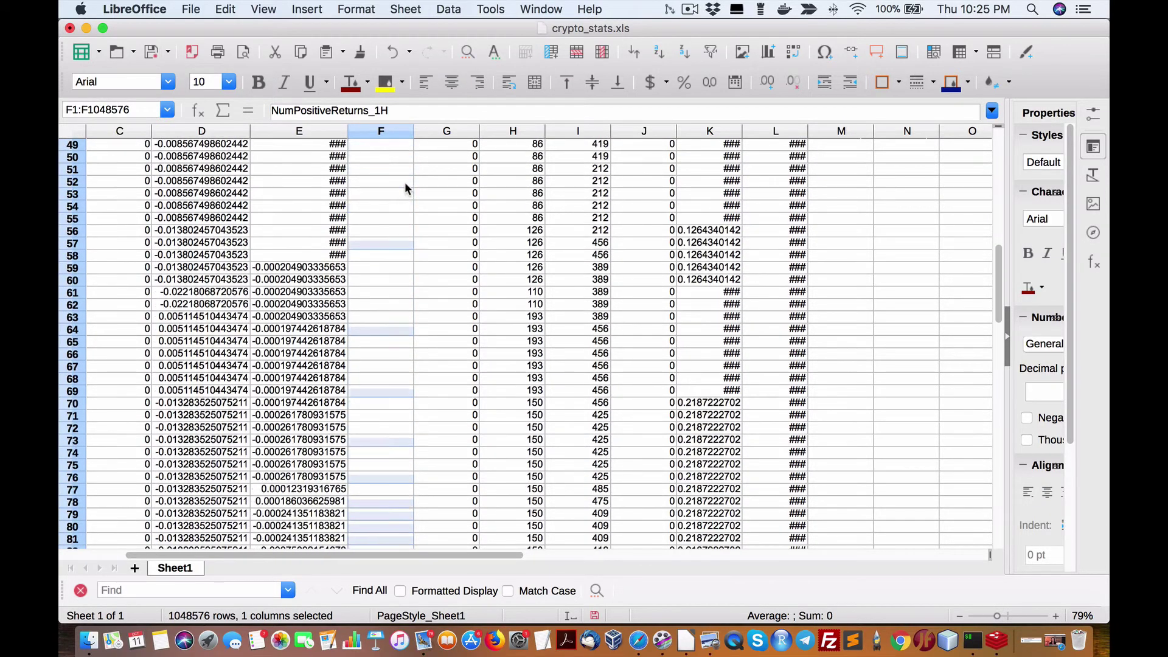
{"action": "scroll", "coordinate": [405, 183], "scroll_direction": "up", "scroll_amount": 16}
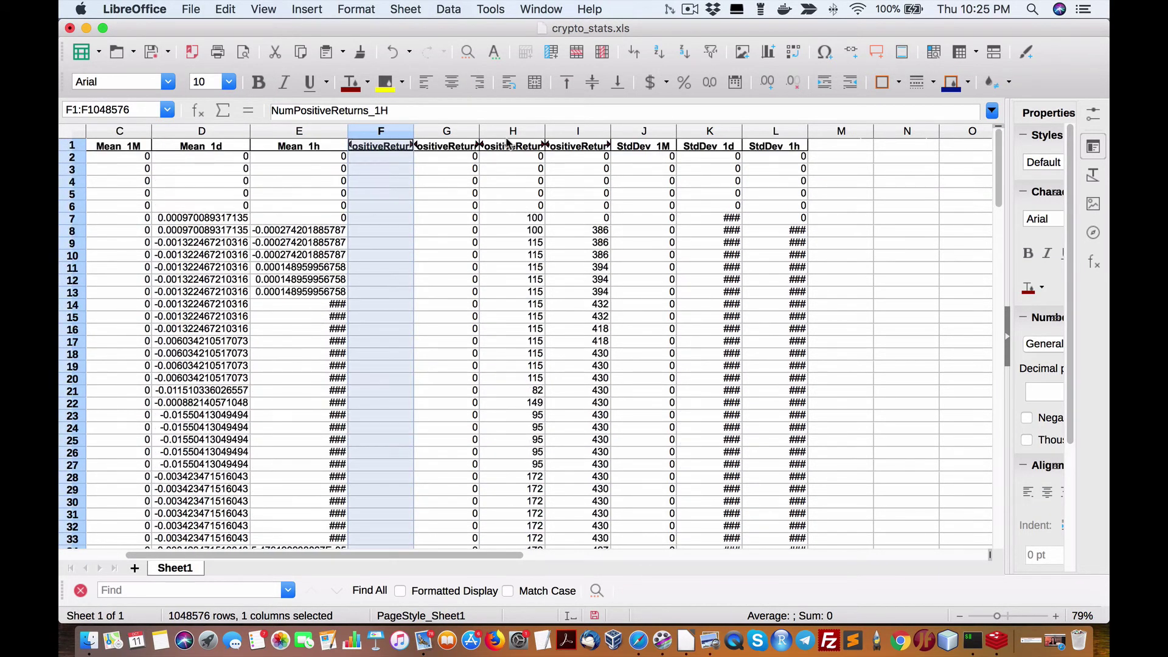
Widen the NumPositiveReturns_1d column H slightly and the NumPositiveReturns_1h column I enough to fit most of its header.
{"action": "left_click", "coordinate": [511, 134]}
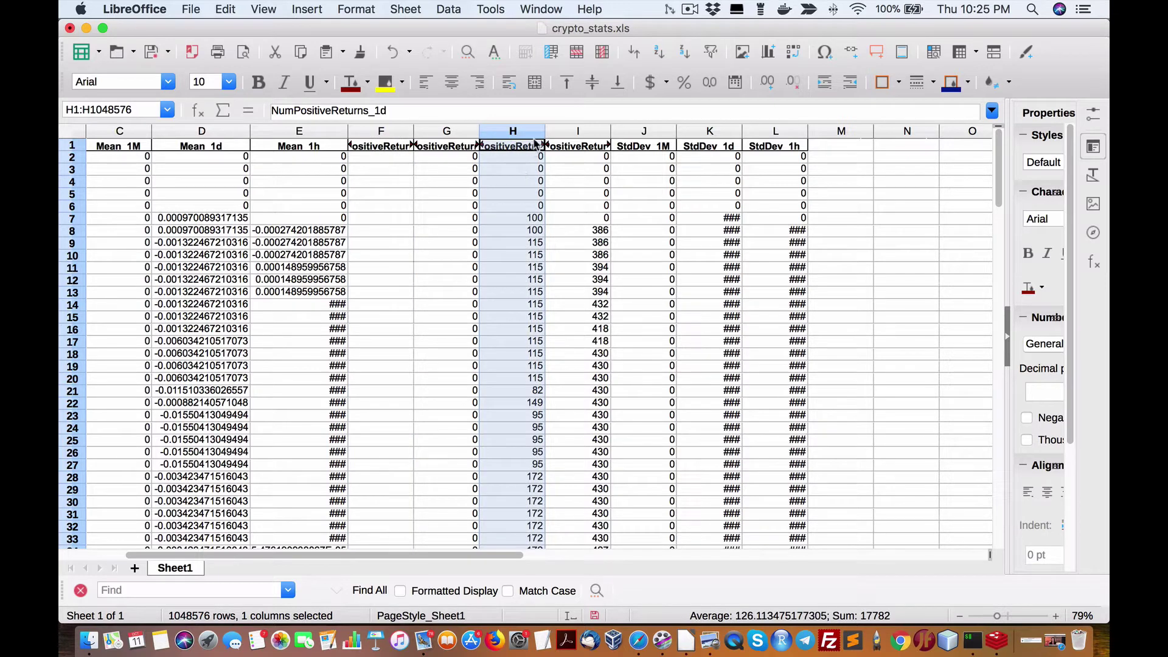
{"action": "left_click_drag", "start_coordinate": [543, 129], "coordinate": [562, 129]}
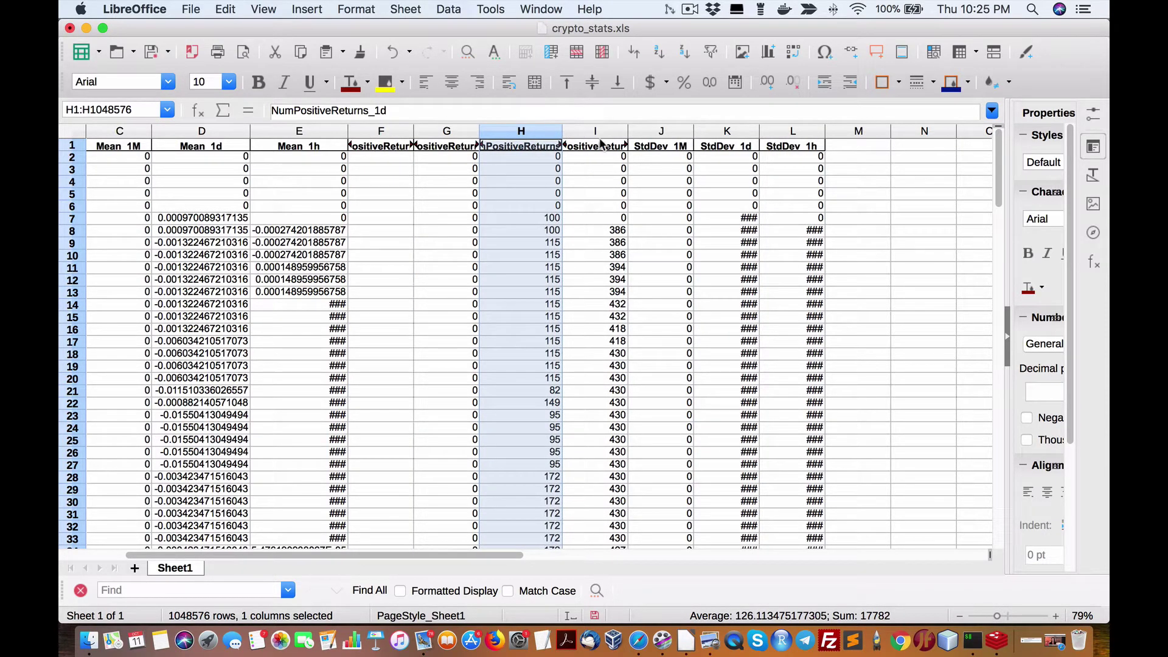
{"action": "left_click_drag", "start_coordinate": [627, 128], "coordinate": [678, 135]}
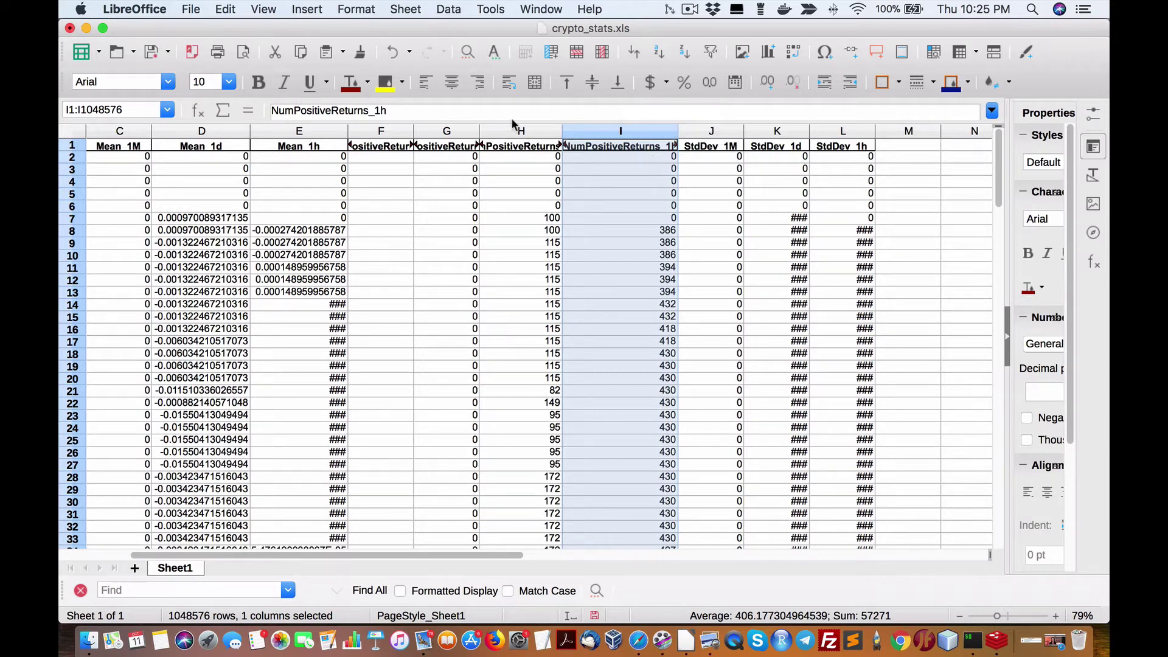
Compare the daily and hourly positive-return counts in columns H and I.
{"action": "left_click", "coordinate": [596, 146]}
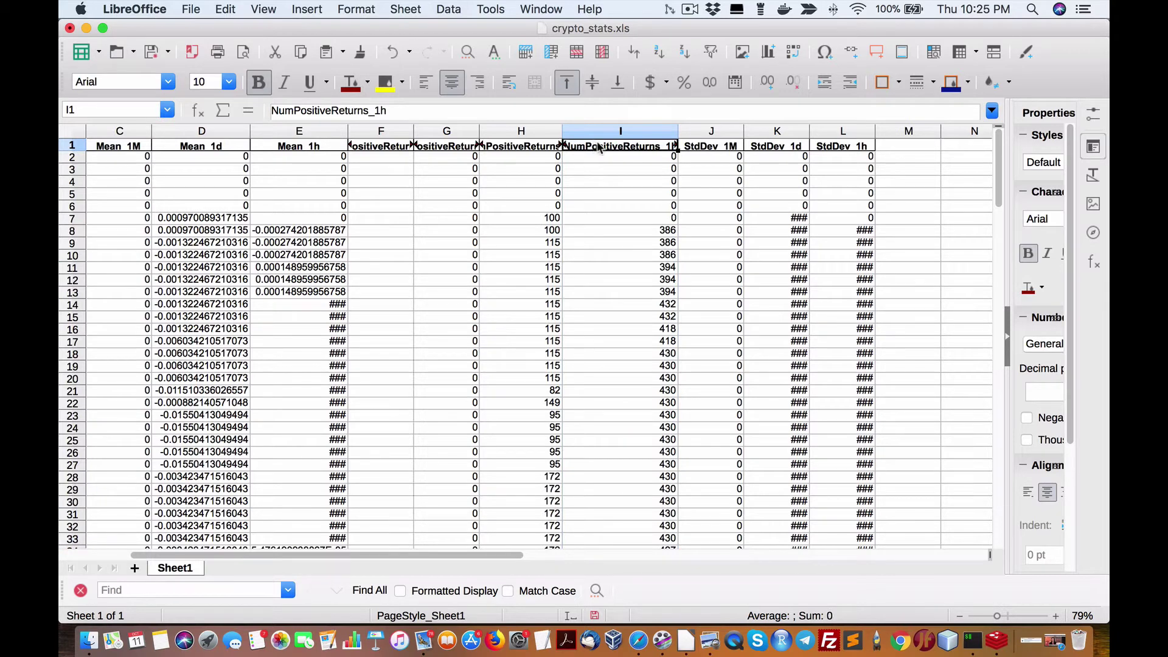
{"action": "left_click", "coordinate": [513, 146]}
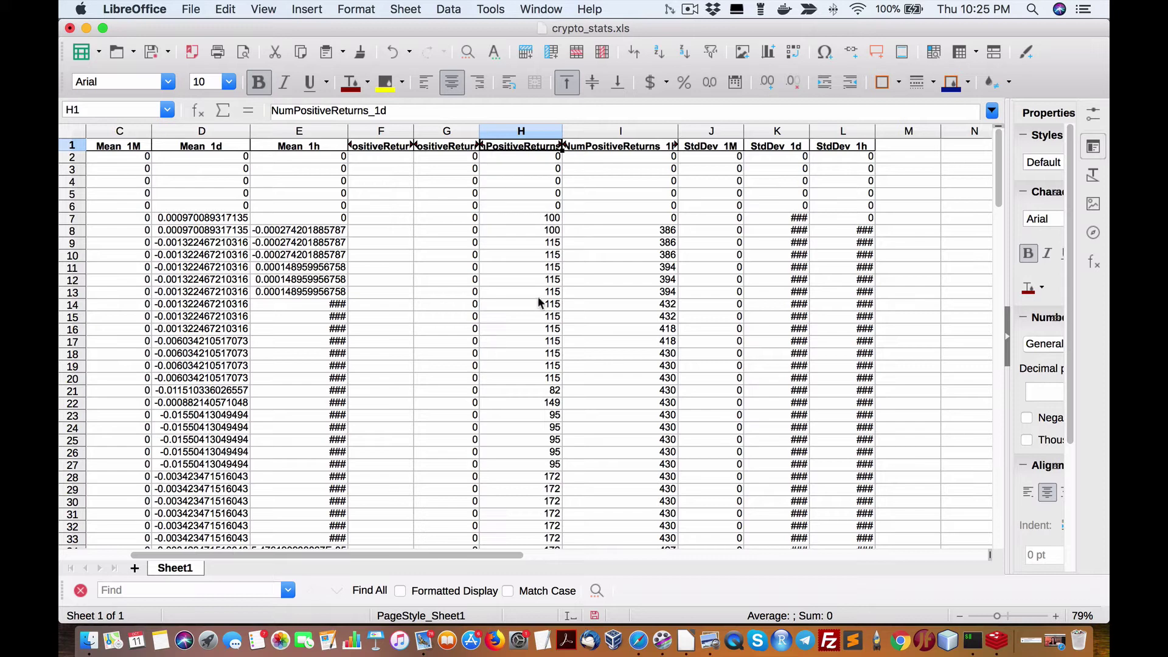
{"action": "left_click", "coordinate": [643, 149]}
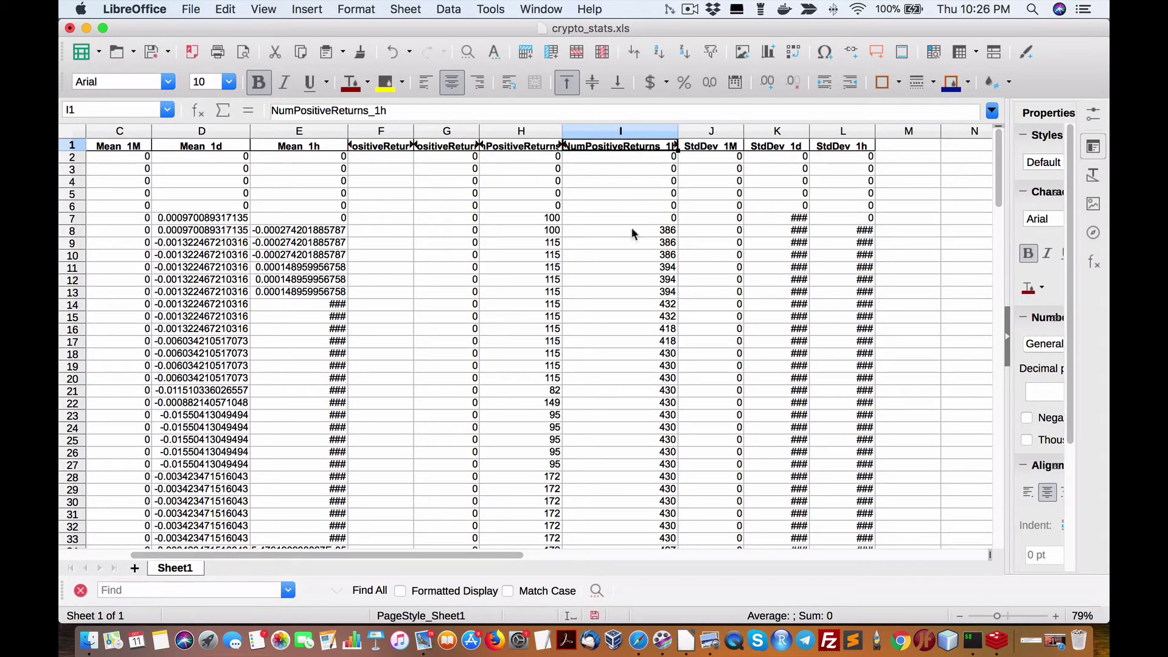
{"action": "scroll", "coordinate": [643, 345], "scroll_direction": "down", "scroll_amount": 1}
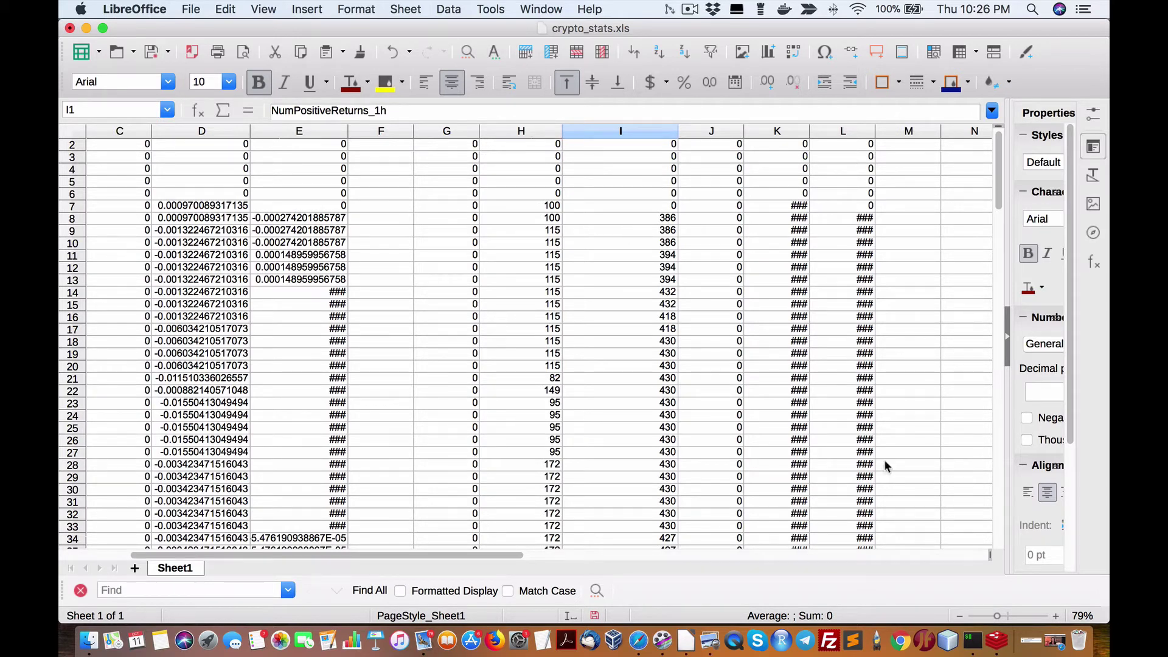
Switch to Redis Desktop Manager, review all entries of the RemoveNegativeCrypto hash in db0, and return to the crypto_stats.xls spreadsheet.
{"action": "left_click", "coordinate": [997, 640]}
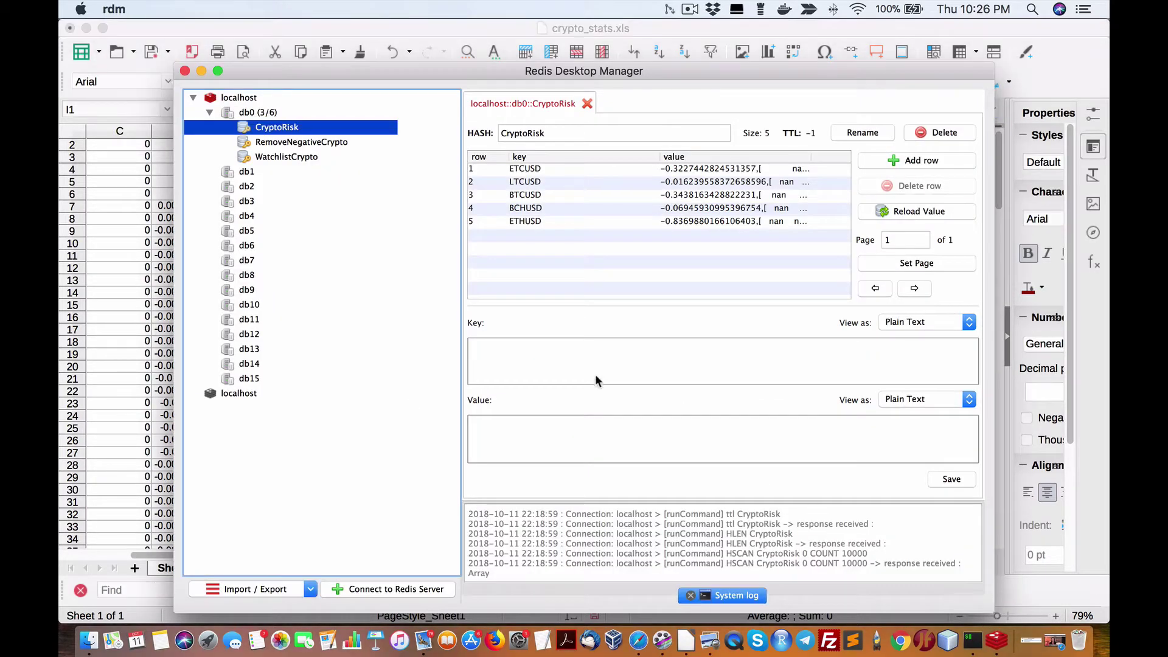
{"action": "left_click", "coordinate": [292, 144]}
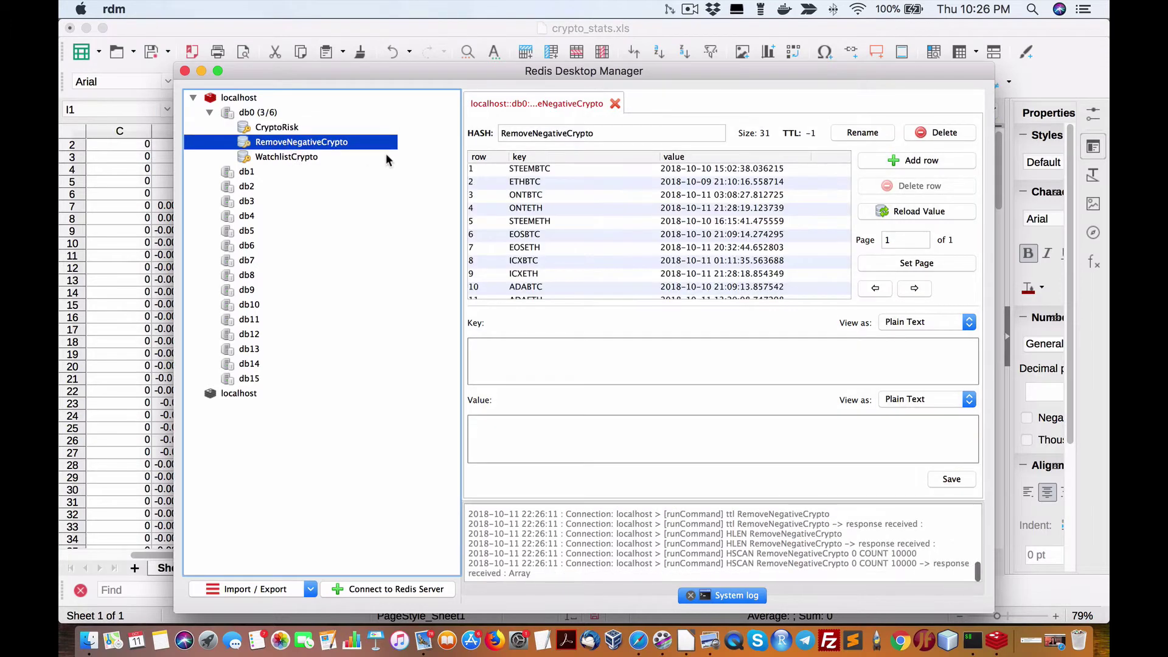
{"action": "scroll", "coordinate": [590, 216], "scroll_direction": "down", "scroll_amount": 2}
{"action": "scroll", "coordinate": [589, 215], "scroll_direction": "down", "scroll_amount": 5}
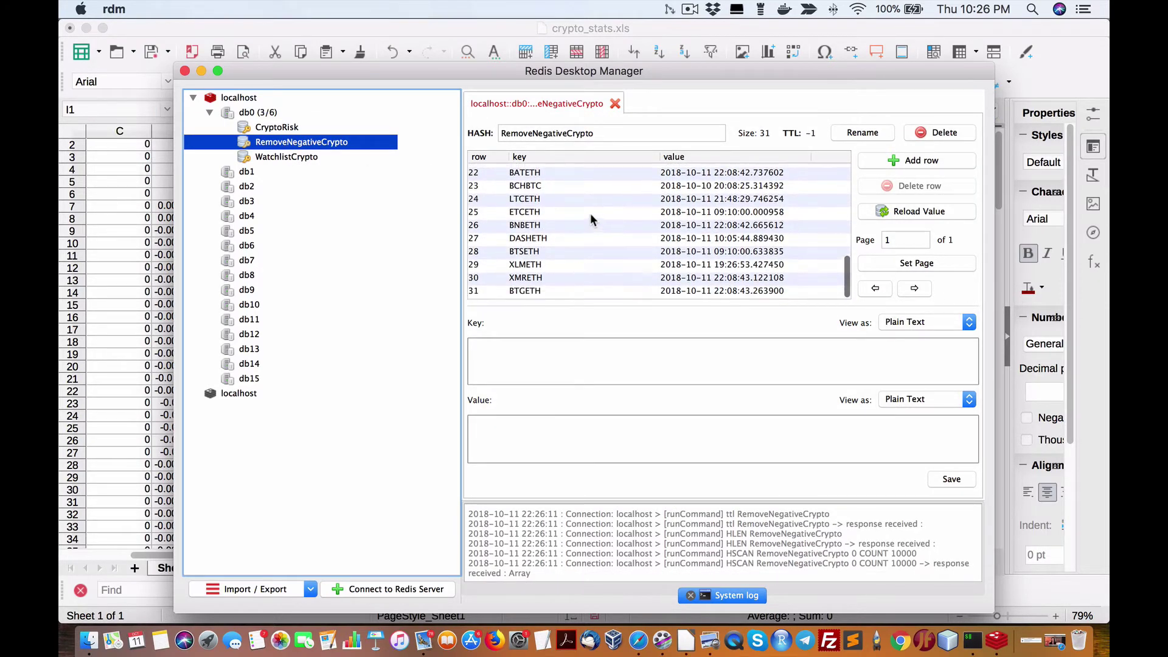
{"action": "scroll", "coordinate": [590, 213], "scroll_direction": "up", "scroll_amount": 7}
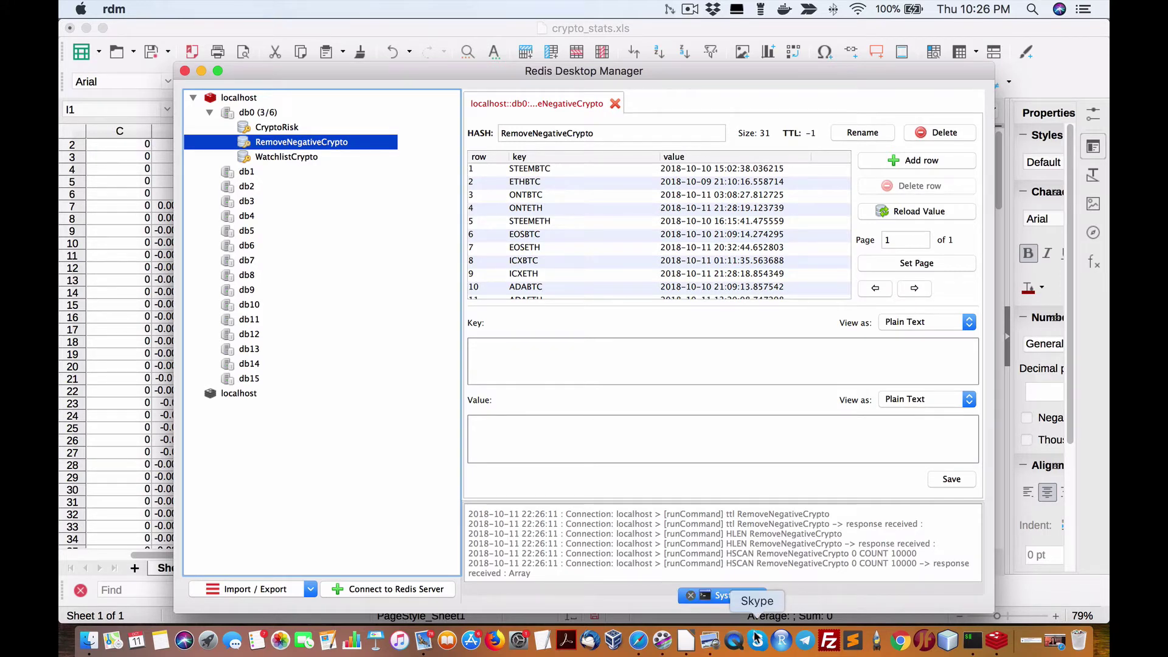
{"action": "left_click", "coordinate": [686, 640]}
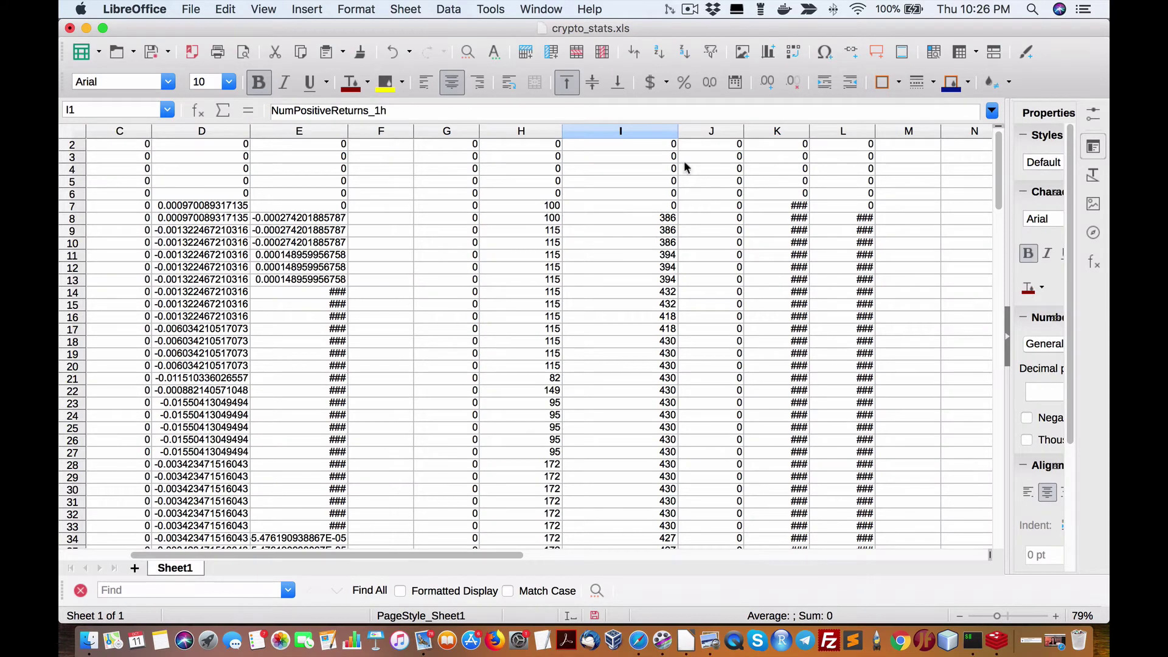
Inspect the standard deviation headers StdDev_1M, StdDev_1d and StdDev_1h in J1, K1 and L1.
{"action": "scroll", "coordinate": [713, 204], "scroll_direction": "up", "scroll_amount": 1}
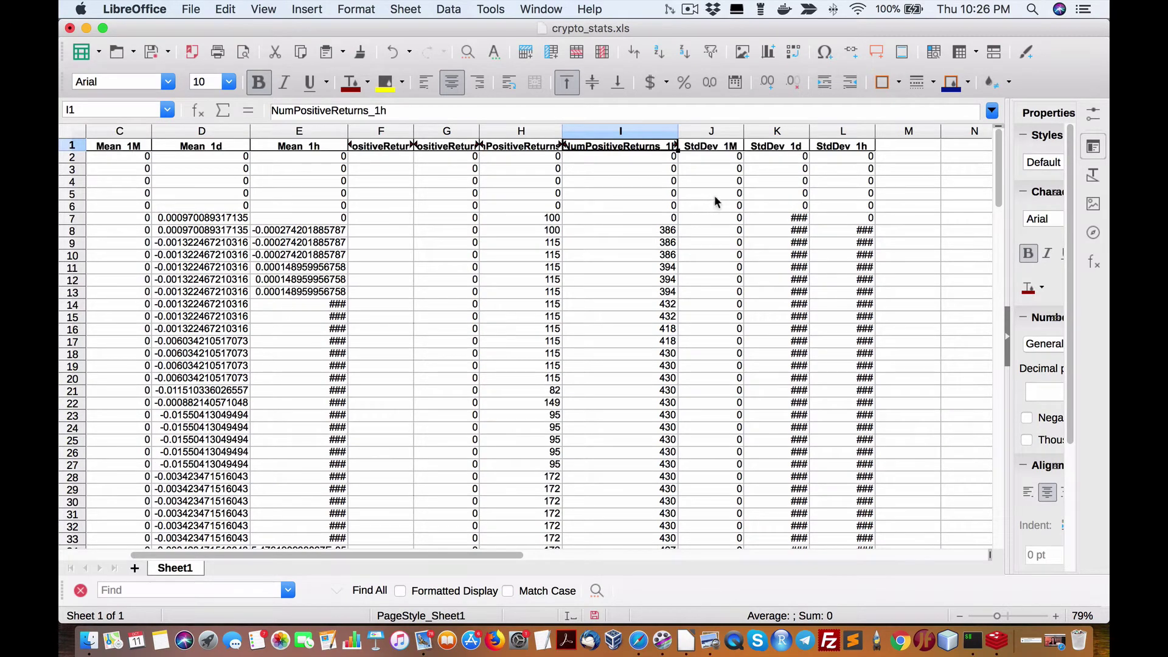
{"action": "left_click", "coordinate": [712, 132]}
{"action": "left_click", "coordinate": [714, 151]}
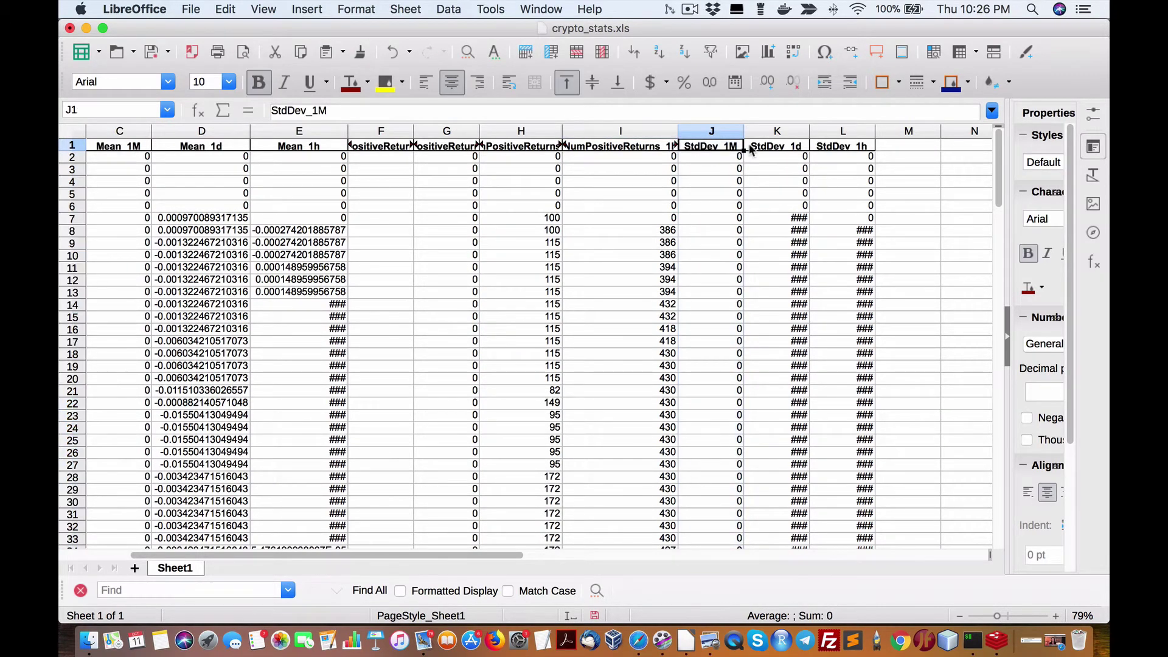
{"action": "left_click", "coordinate": [779, 148]}
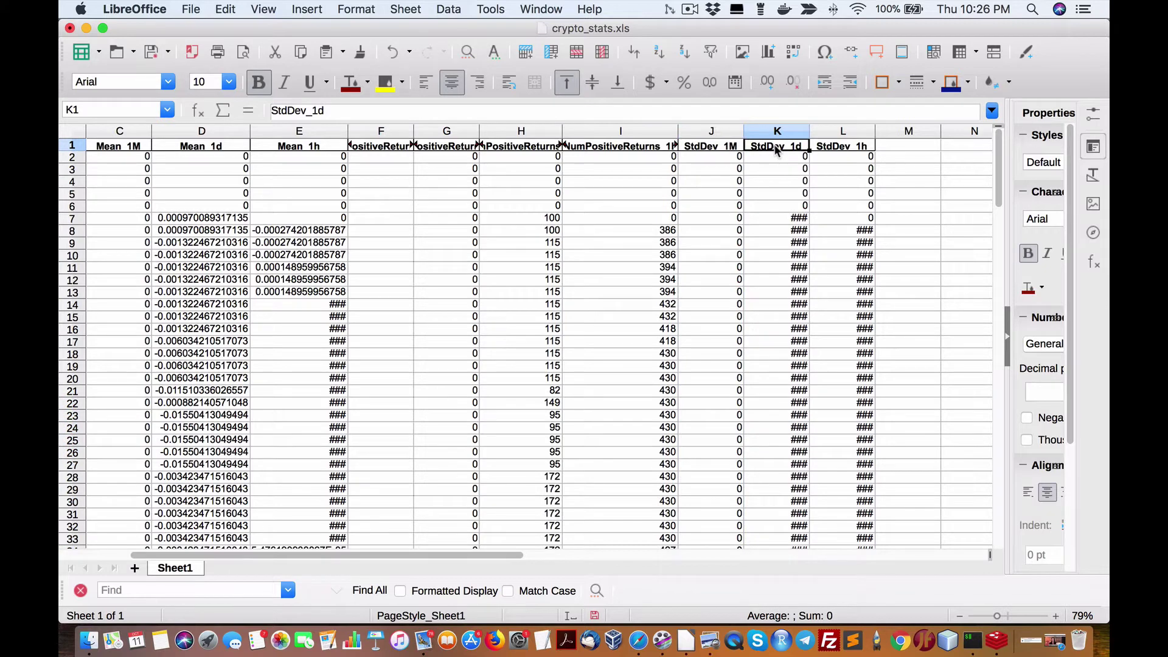
{"action": "left_click", "coordinate": [848, 151]}
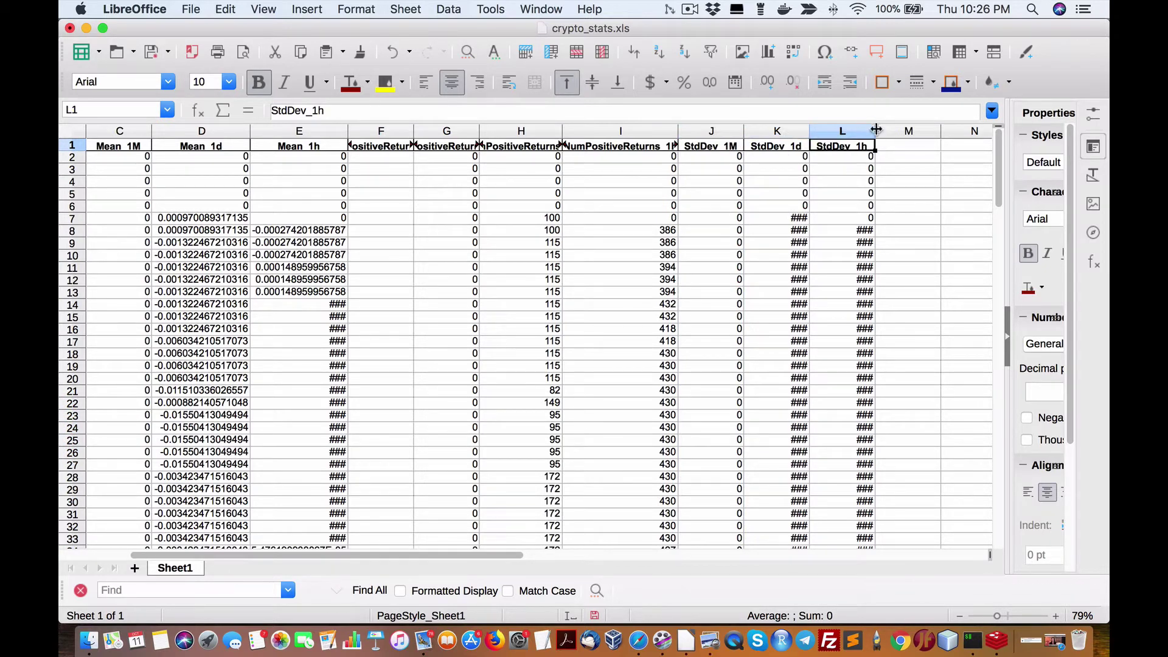
Widen the StdDev_1h column L and the StdDev_1d column K until their full values fit, and review the rows across the sheet.
{"action": "left_click_drag", "start_coordinate": [877, 130], "coordinate": [918, 130]}
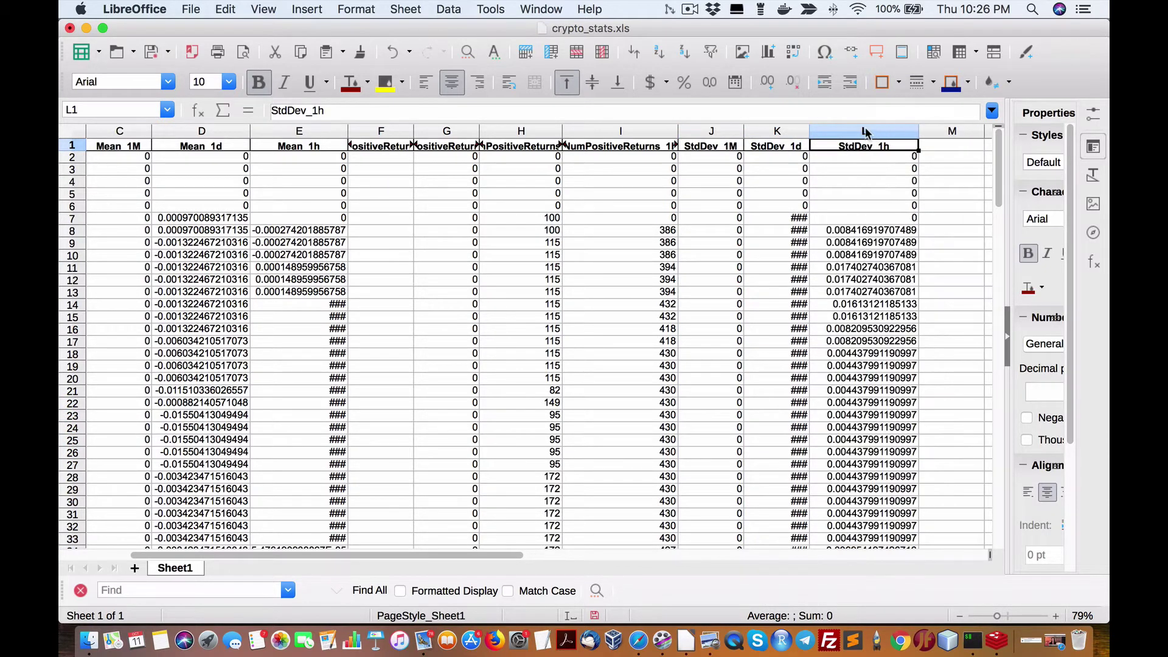
{"action": "left_click_drag", "start_coordinate": [810, 131], "coordinate": [857, 134]}
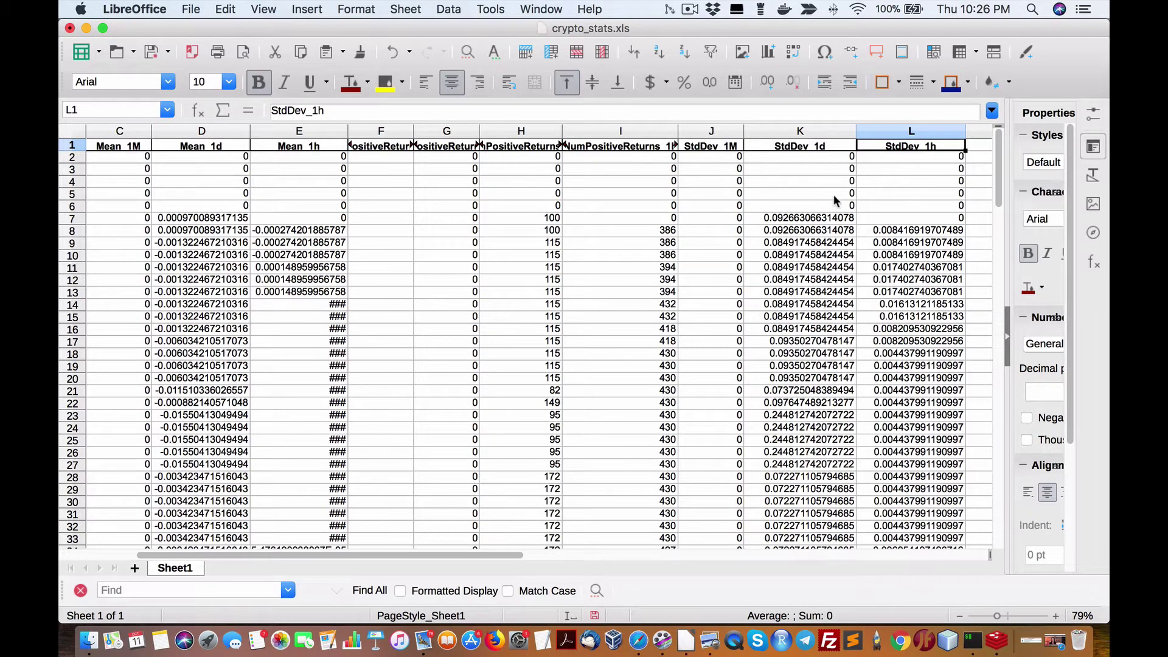
{"action": "scroll", "coordinate": [833, 195], "scroll_direction": "left", "scroll_amount": 3}
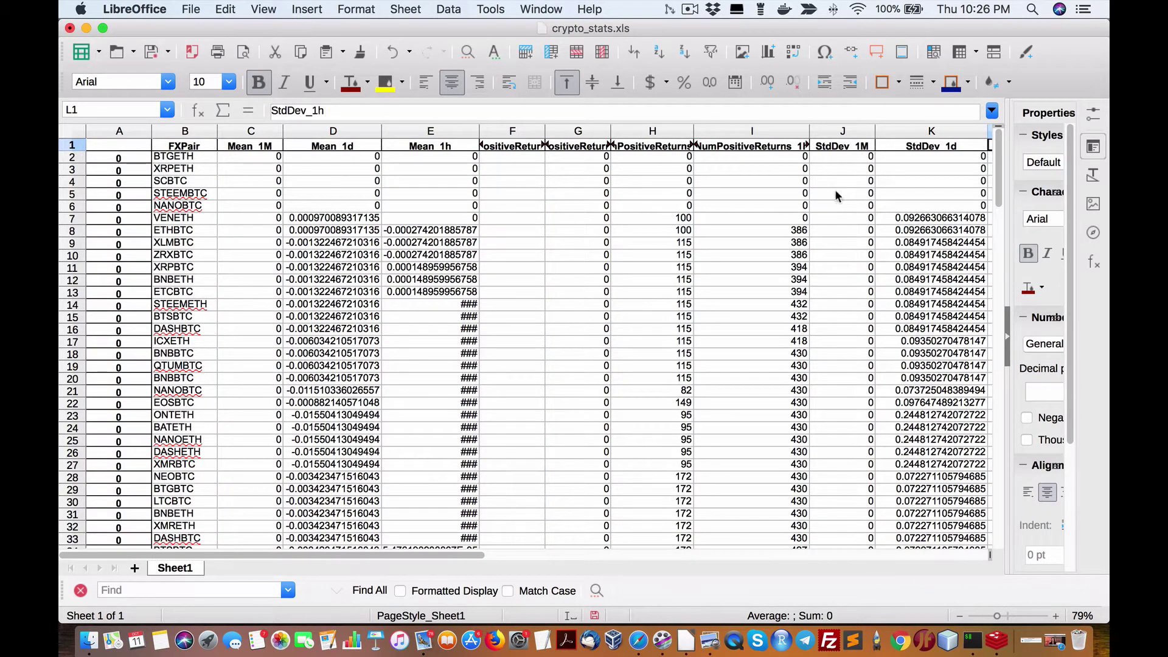
{"action": "scroll", "coordinate": [834, 188], "scroll_direction": "right", "scroll_amount": 3}
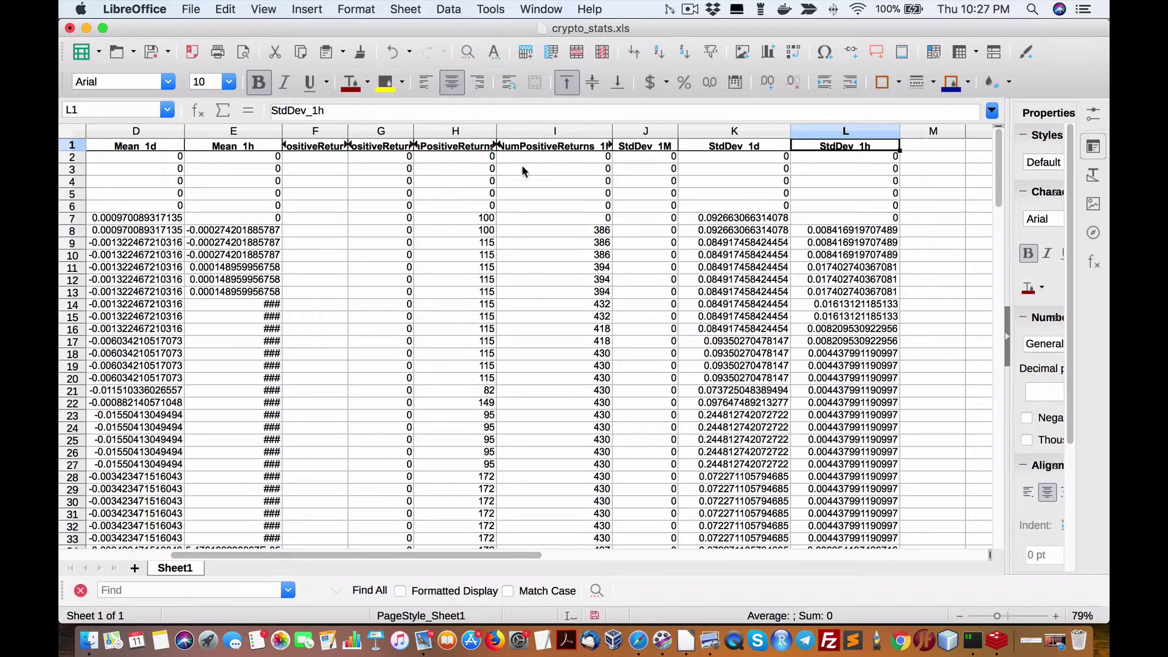
{"action": "scroll", "coordinate": [579, 202], "scroll_direction": "down", "scroll_amount": 3}
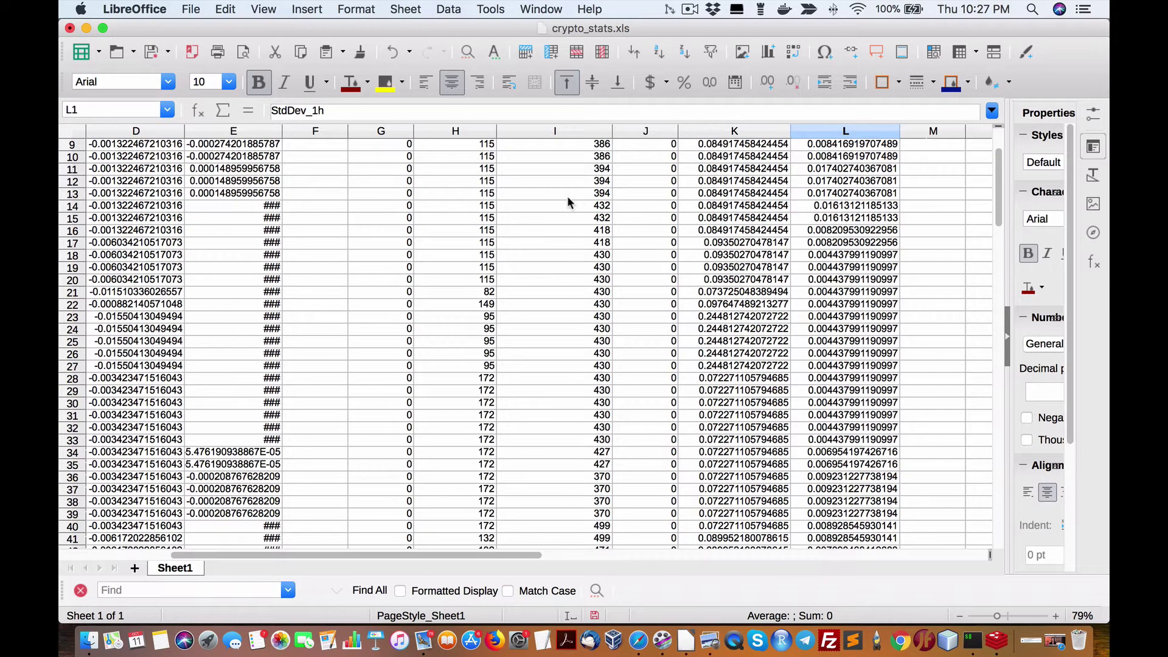
Bring up watchlist.xlsx, switch to Redis Desktop Manager, and view the WatchlistCrypto and CryptoRisk hashes in db0.
{"action": "left_click", "coordinate": [528, 11]}
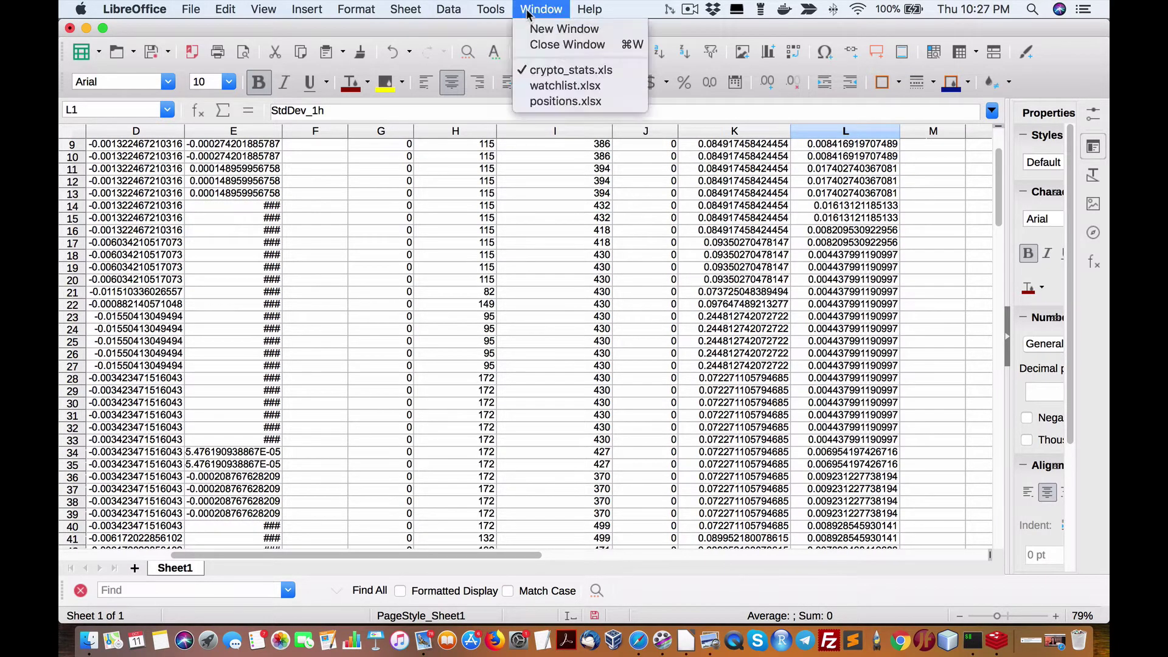
{"action": "left_click", "coordinate": [565, 87]}
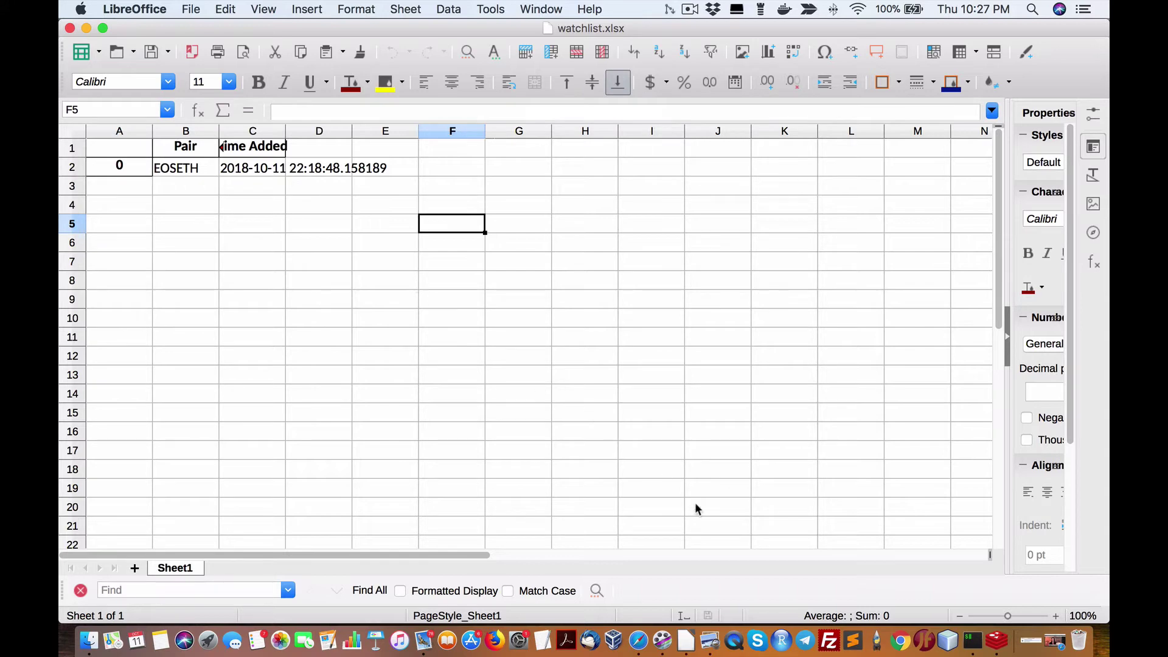
{"action": "left_click", "coordinate": [997, 641]}
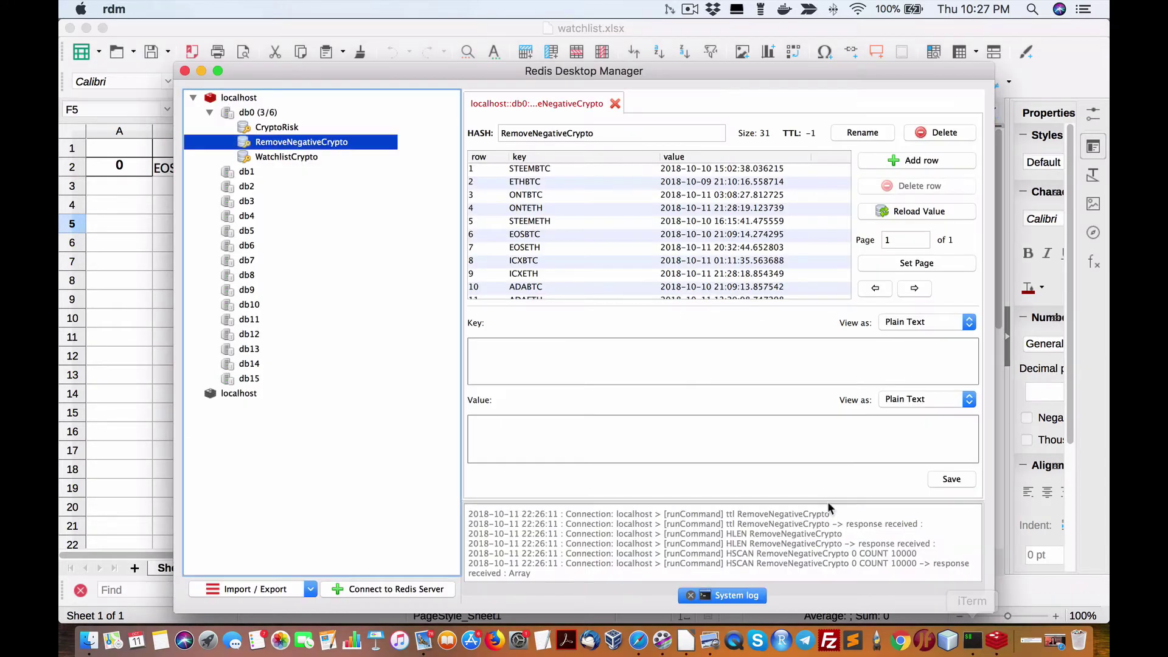
{"action": "left_click", "coordinate": [332, 157]}
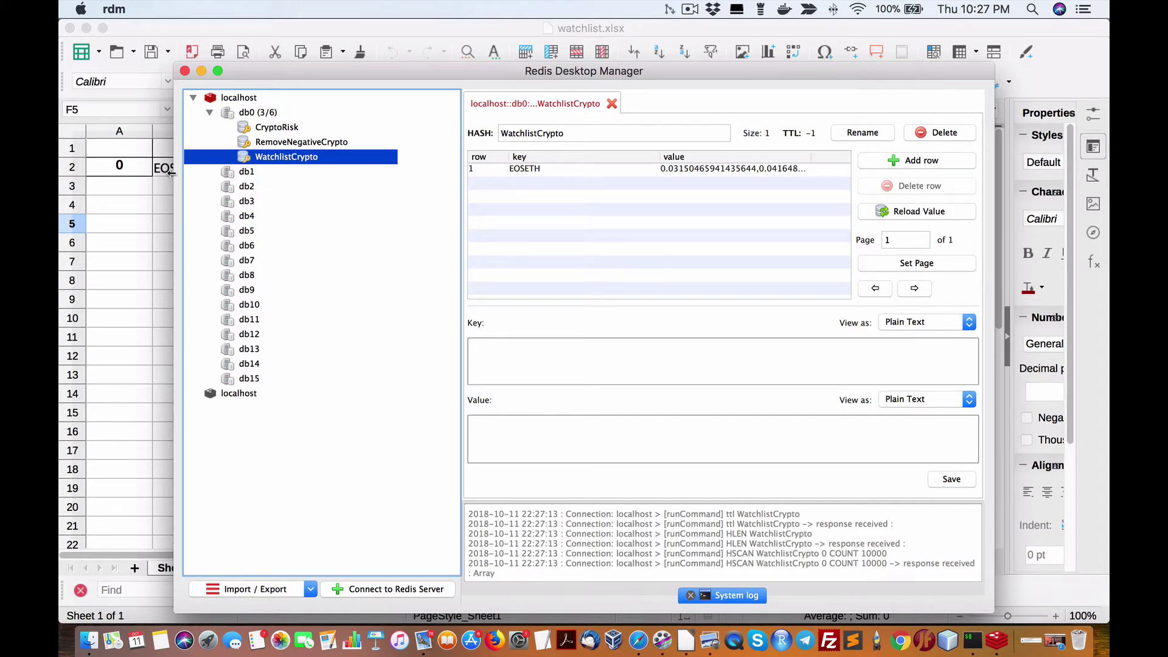
{"action": "left_click", "coordinate": [290, 126]}
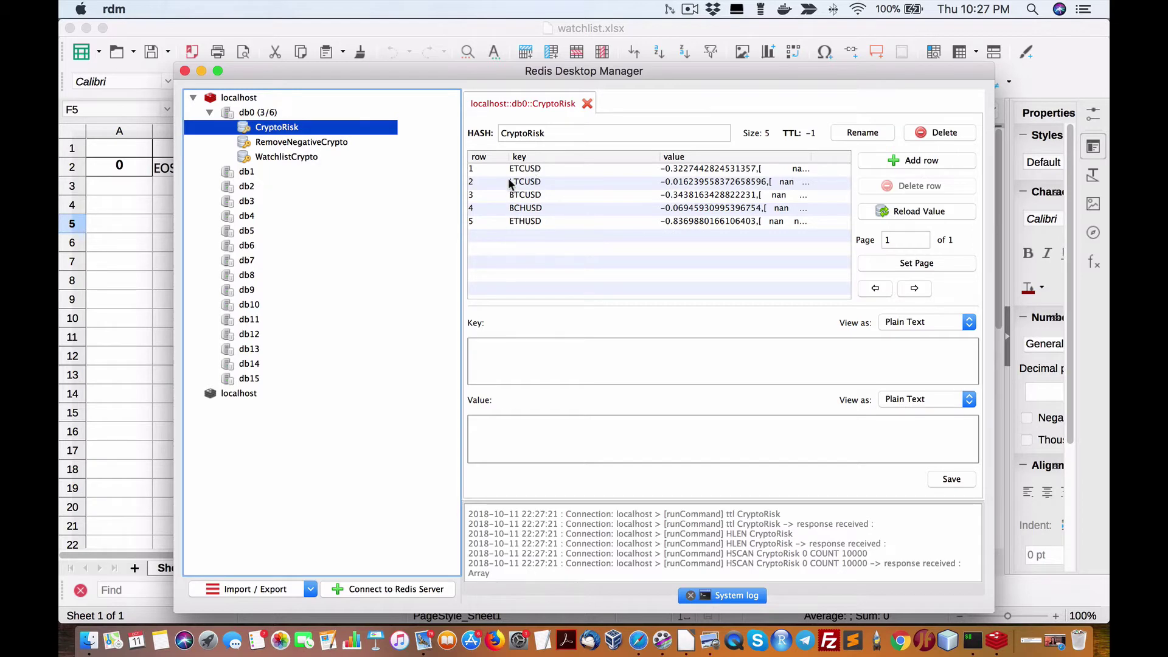
Return to watchlist.xlsx and check the pair in B2 and its Time Added entry in C2.
{"action": "left_click", "coordinate": [127, 198]}
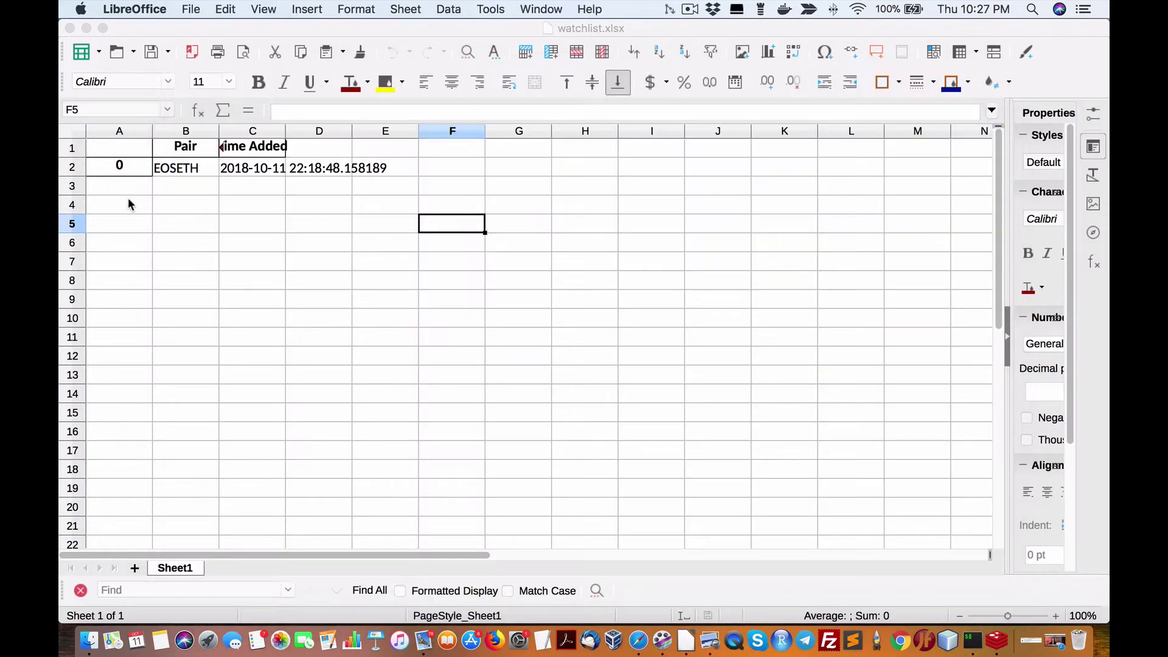
{"action": "left_click", "coordinate": [206, 165]}
{"action": "left_click", "coordinate": [264, 171]}
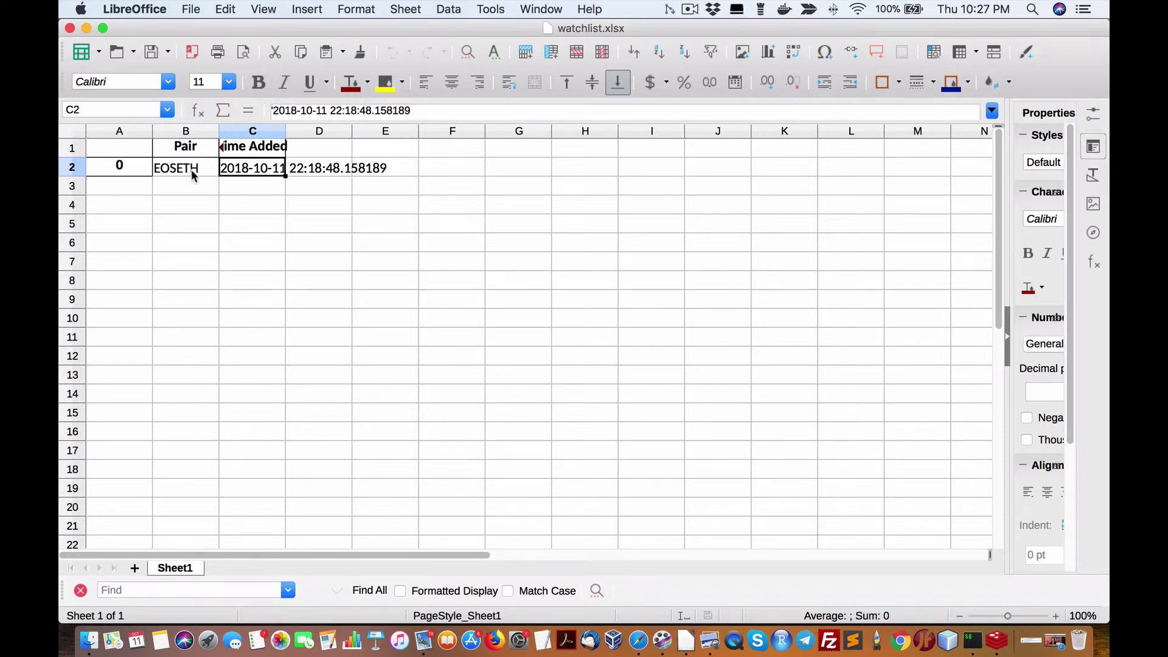
Switch to the positions.xlsx spreadsheet and select the empty cell A2 below the header row.
{"action": "left_click", "coordinate": [541, 9]}
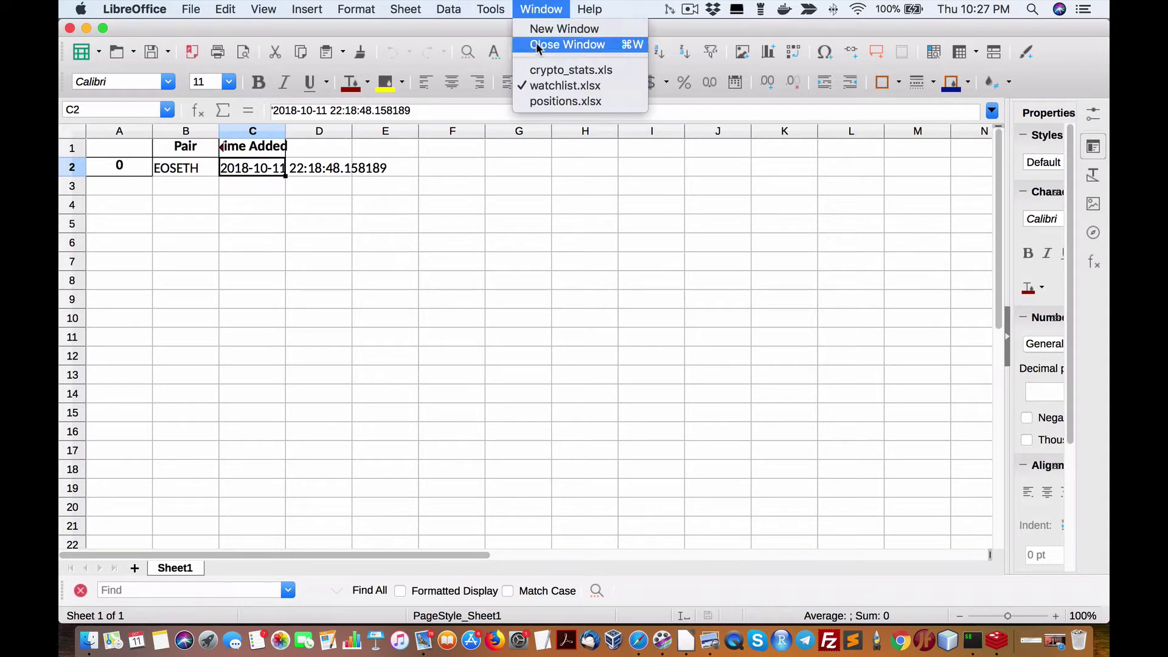
{"action": "left_click", "coordinate": [544, 102]}
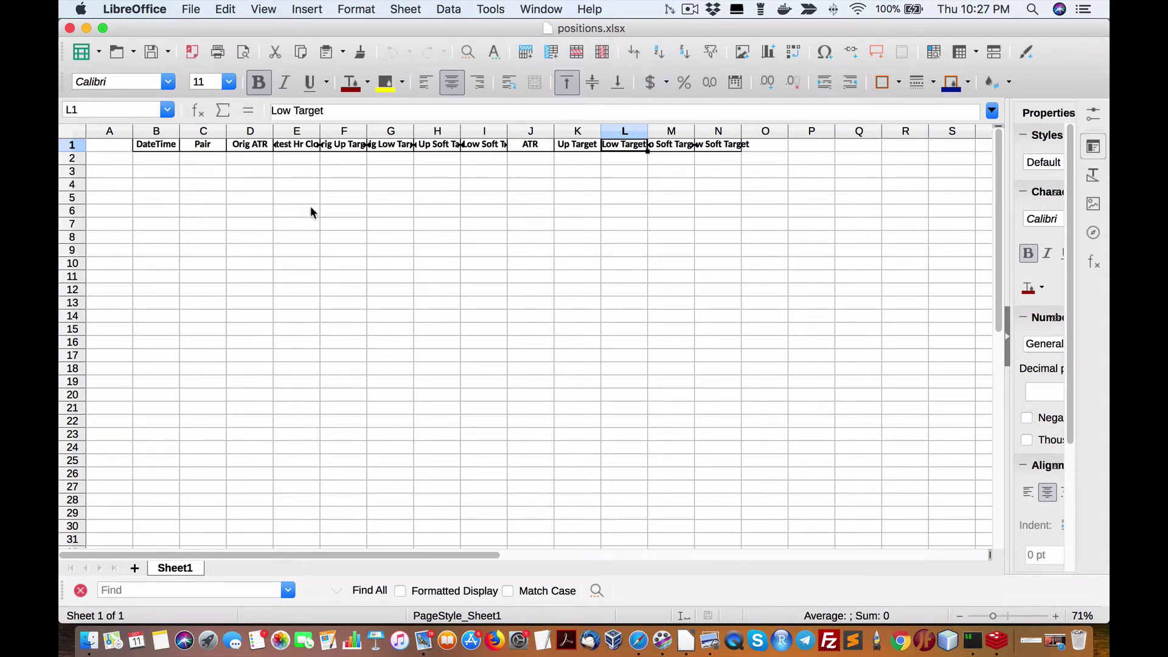
{"action": "left_click", "coordinate": [106, 162]}
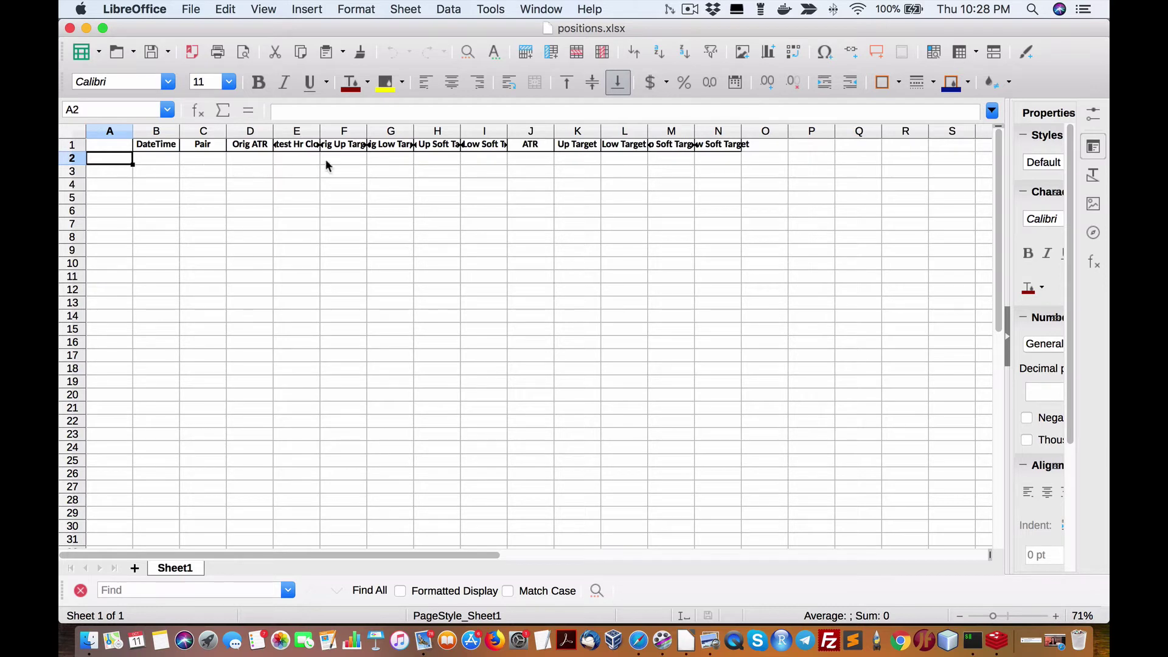
Switch to iTerm, examine the trade log's profit and loss values for XLMETH in row 39 and EOSETH in row 35, and highlight the EOSETH entry.
{"action": "left_click", "coordinate": [972, 640]}
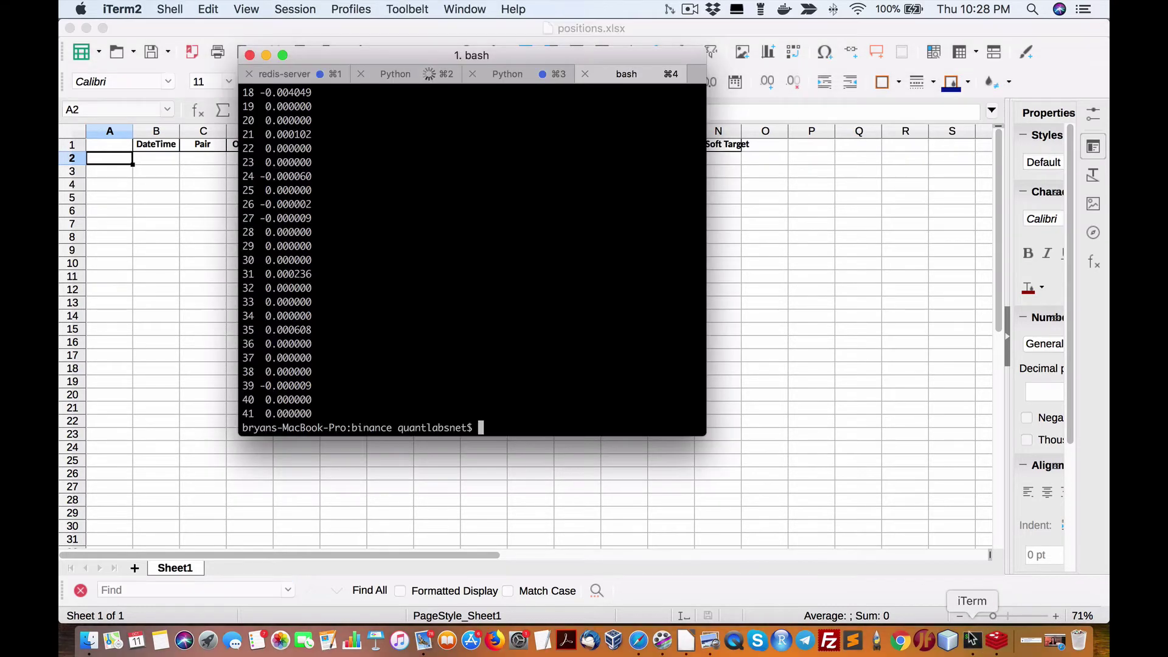
{"action": "scroll", "coordinate": [519, 301], "scroll_direction": "up", "scroll_amount": 10}
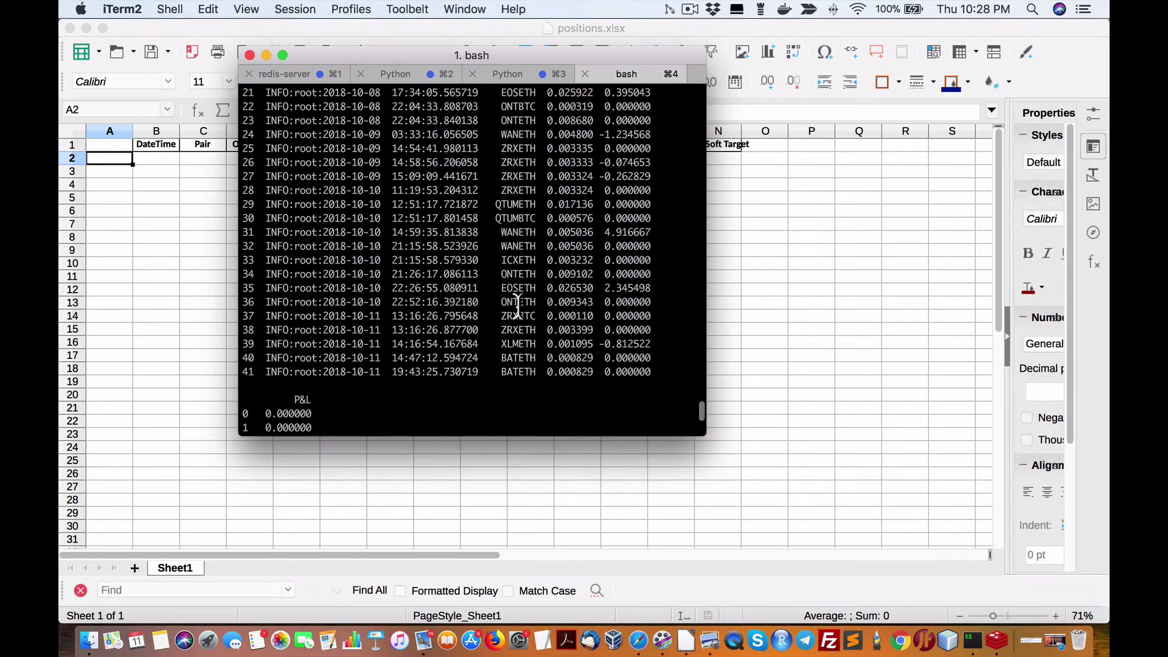
{"action": "scroll", "coordinate": [518, 307], "scroll_direction": "down", "scroll_amount": 1}
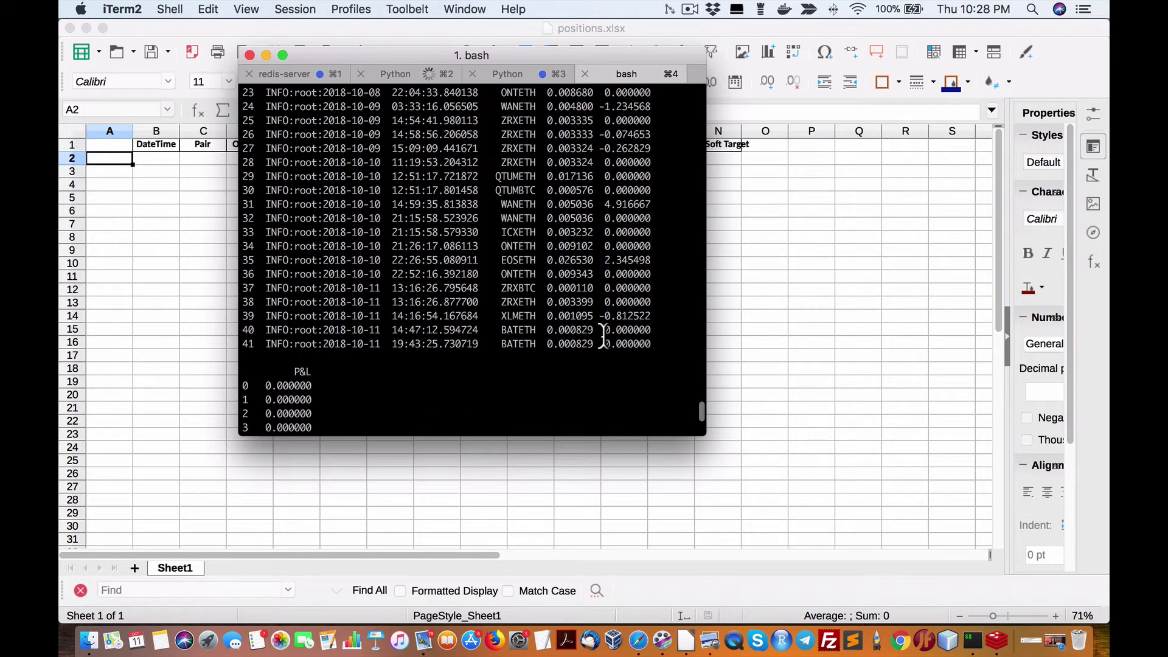
{"action": "mouse_move", "coordinate": [603, 335]}
{"action": "left_mouse_down"}
{"action": "mouse_move", "coordinate": [652, 335]}
{"action": "mouse_move", "coordinate": [601, 317]}
{"action": "left_mouse_up"}
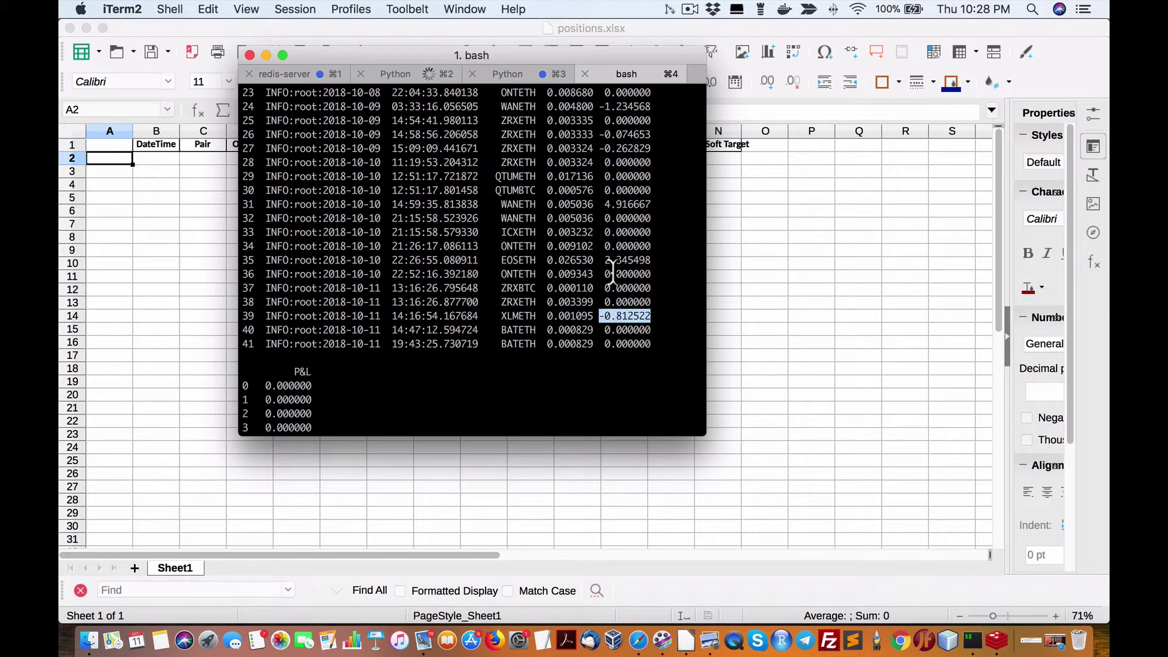
{"action": "left_click_drag", "start_coordinate": [605, 261], "coordinate": [655, 271]}
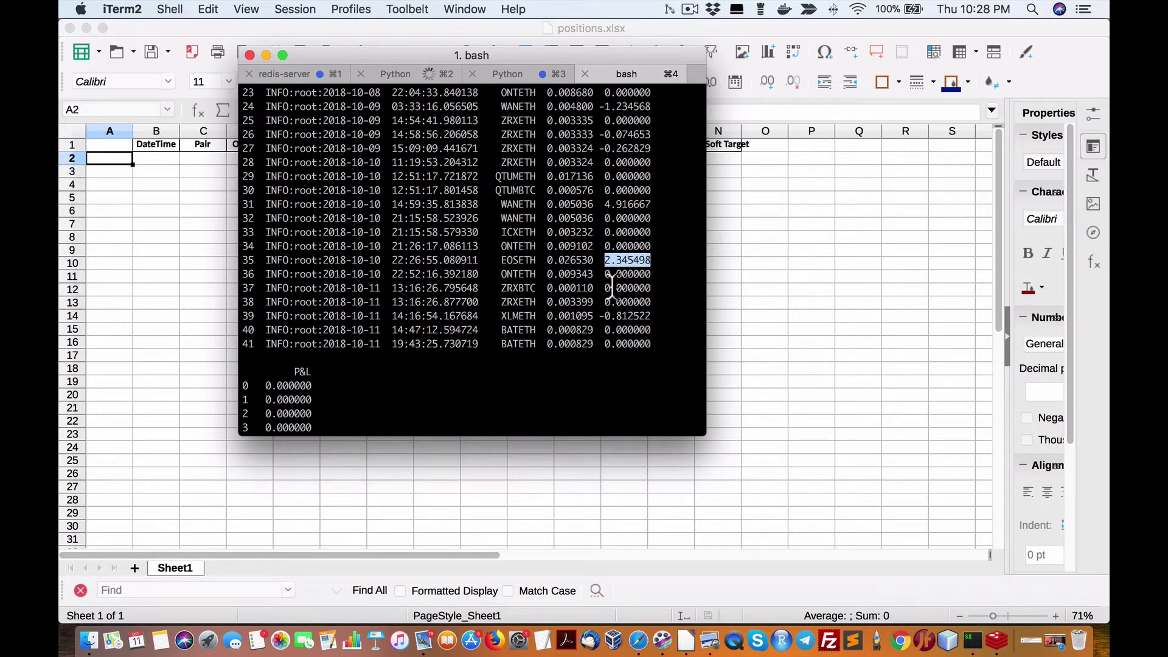
{"action": "left_click", "coordinate": [269, 266]}
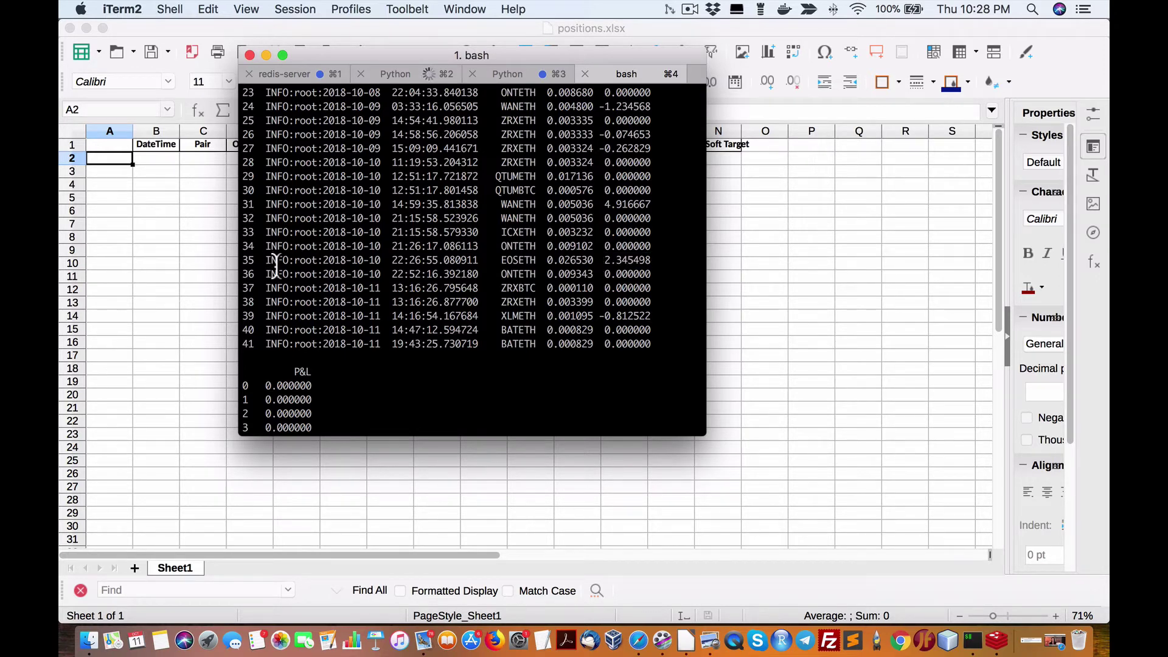
{"action": "left_click_drag", "start_coordinate": [275, 266], "coordinate": [660, 263]}
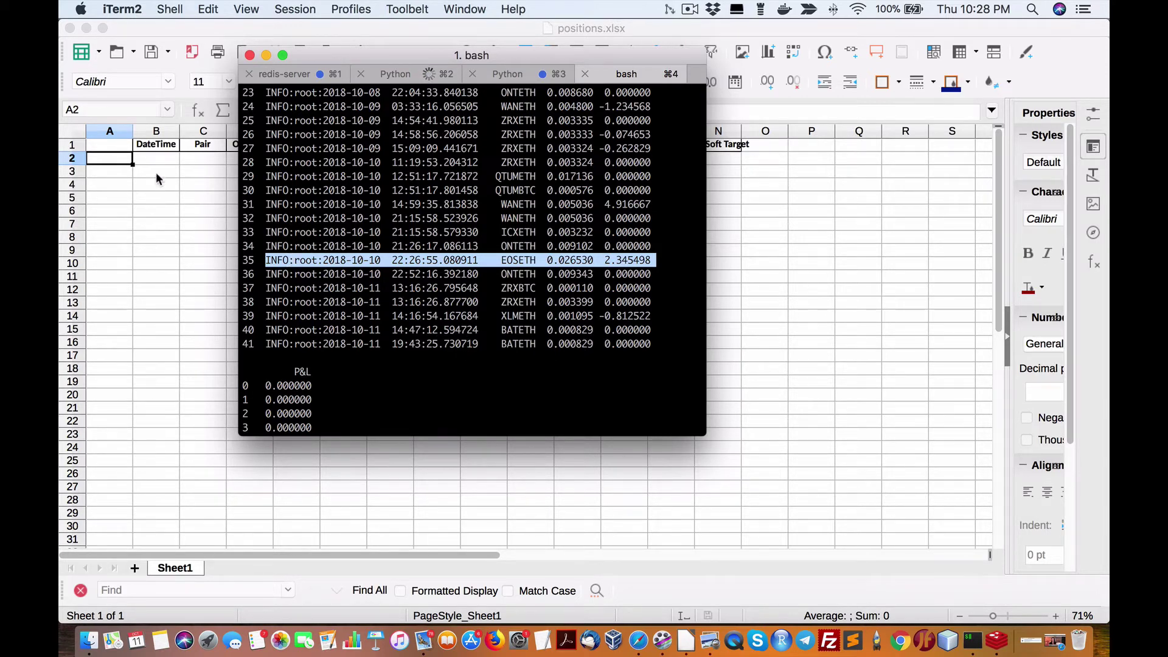
Return to positions.xlsx and inspect the DateTime header in B1 and the Pair header in C1.
{"action": "left_click", "coordinate": [131, 165]}
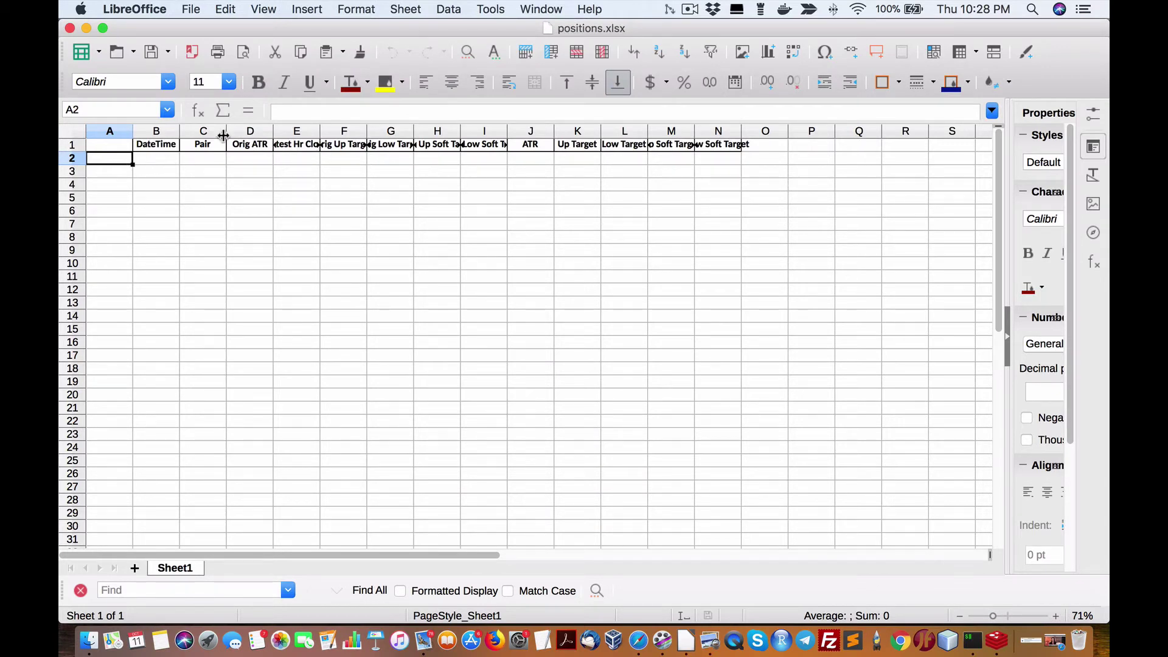
{"action": "left_click", "coordinate": [156, 148]}
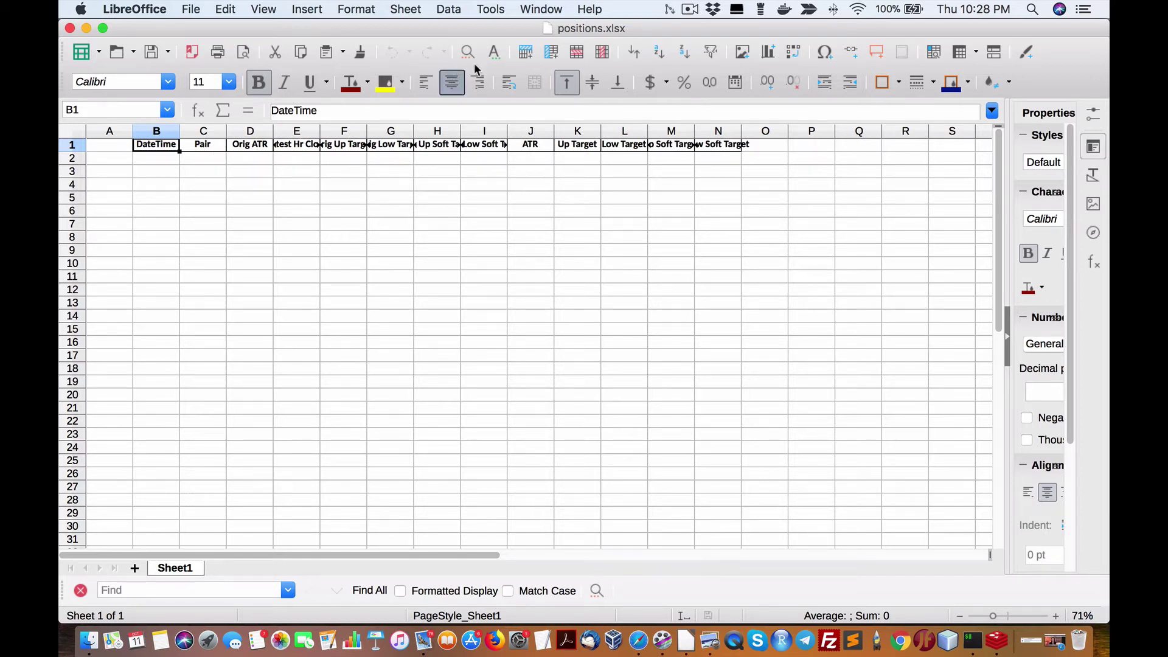
{"action": "left_click", "coordinate": [536, 12]}
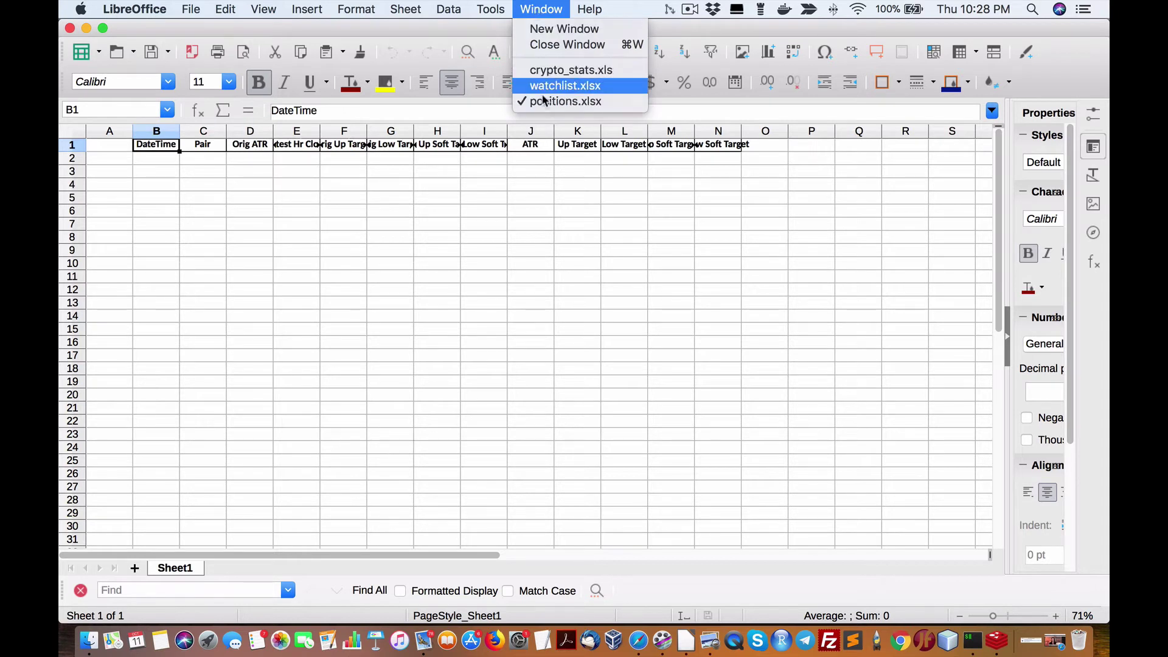
{"action": "left_click", "coordinate": [198, 145]}
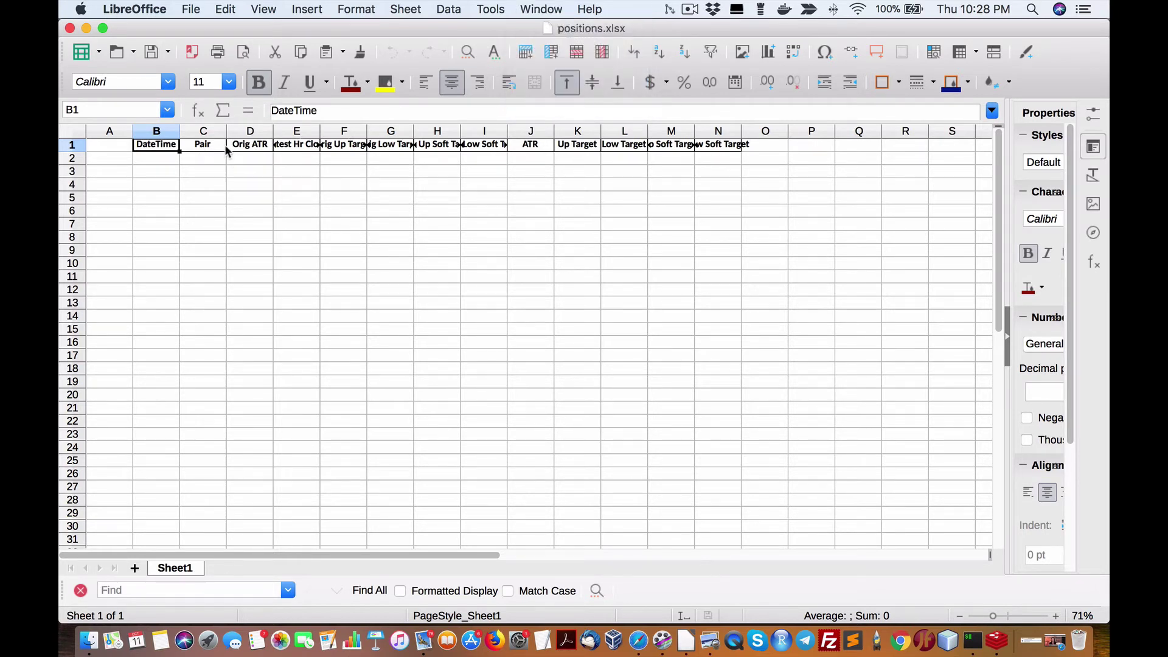
{"action": "left_click", "coordinate": [183, 145]}
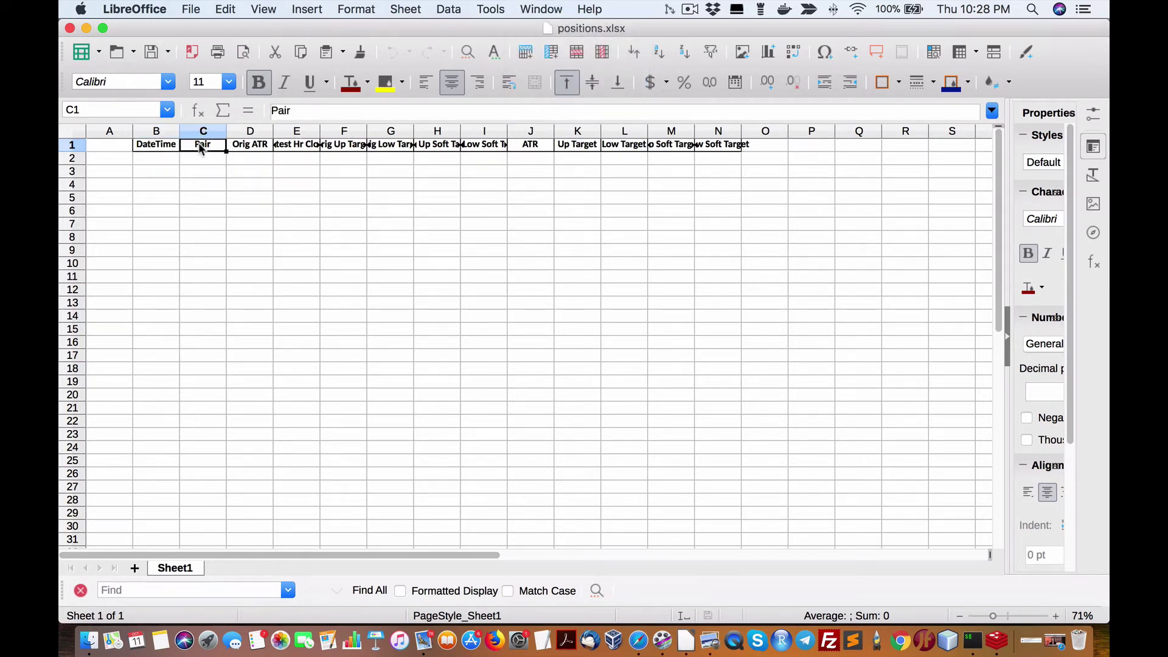
{"action": "left_click", "coordinate": [159, 144]}
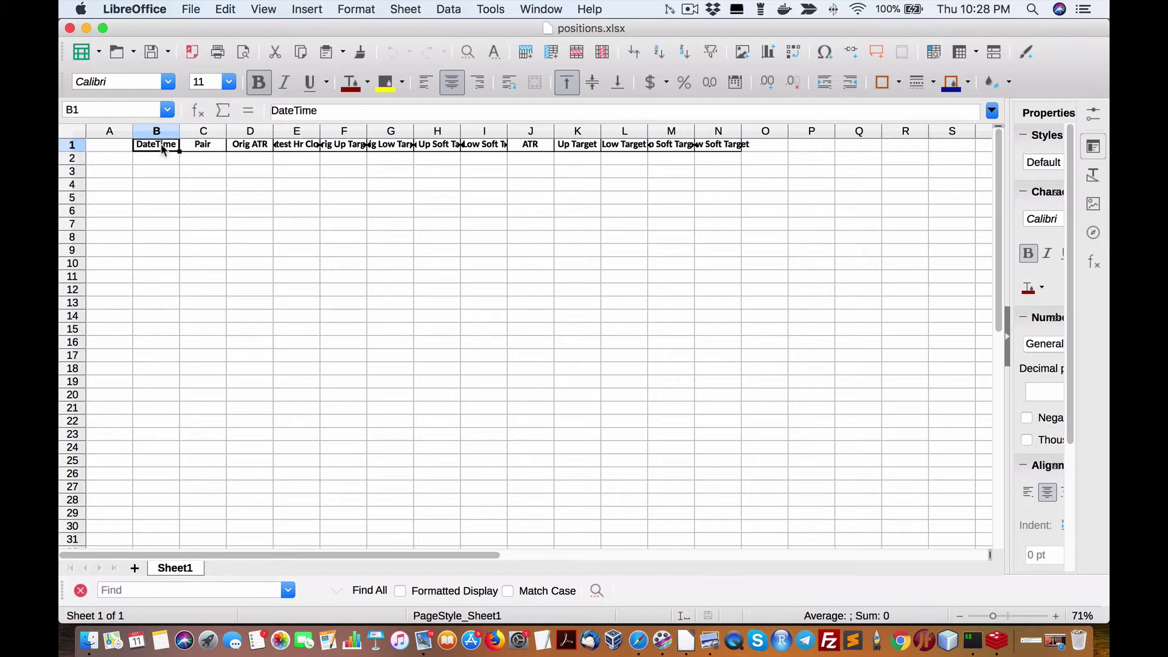
{"action": "left_click", "coordinate": [198, 146]}
Read the full Orig ATR, Latest Hr Close and Orig Up Target headers in D1, E1 and F1.
{"action": "left_click", "coordinate": [250, 150]}
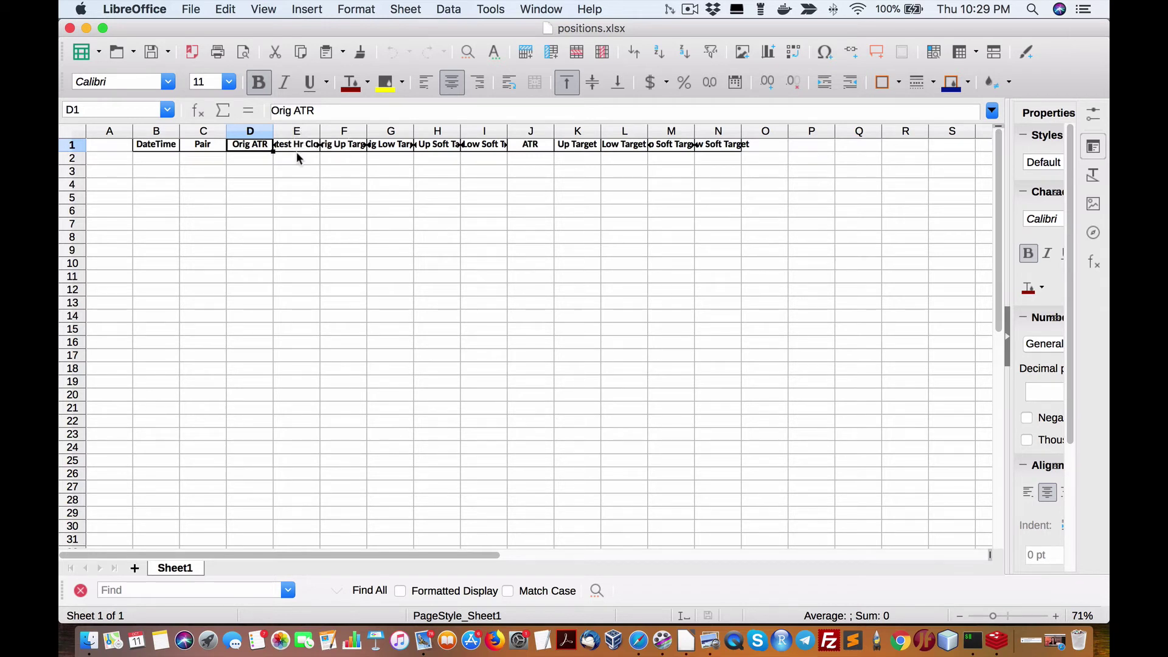
{"action": "left_click", "coordinate": [298, 150]}
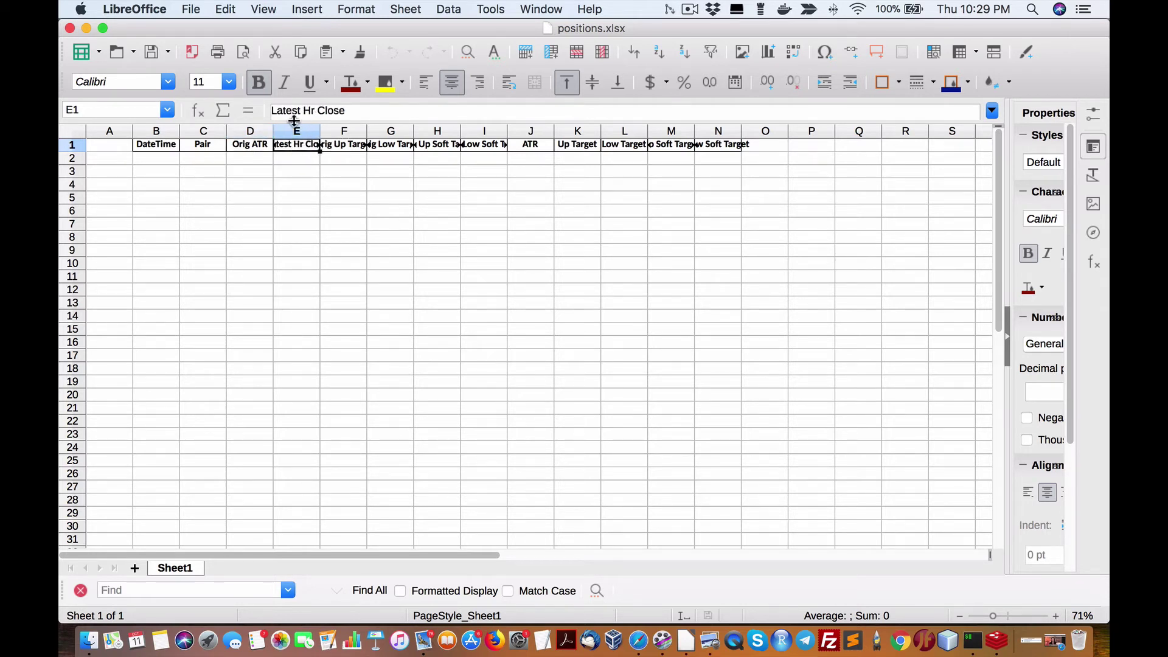
{"action": "left_click", "coordinate": [347, 147]}
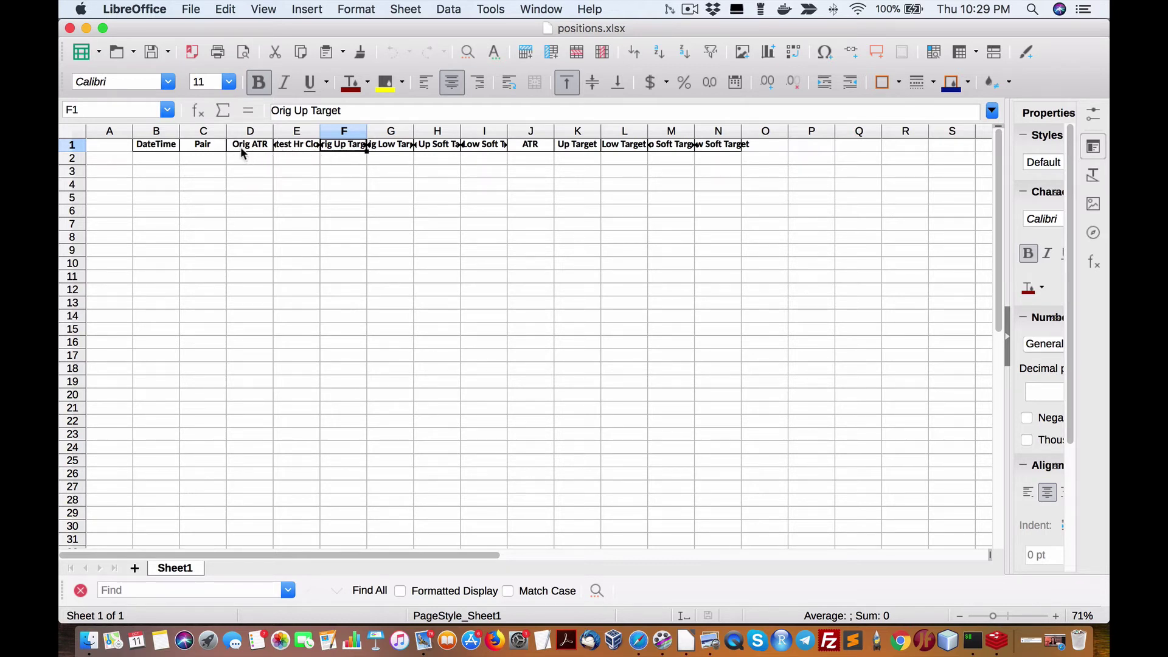
Compare the Orig Low Target header in G1 with Orig Up Target in F1, highlight F1's text, and select column G.
{"action": "left_click", "coordinate": [385, 148]}
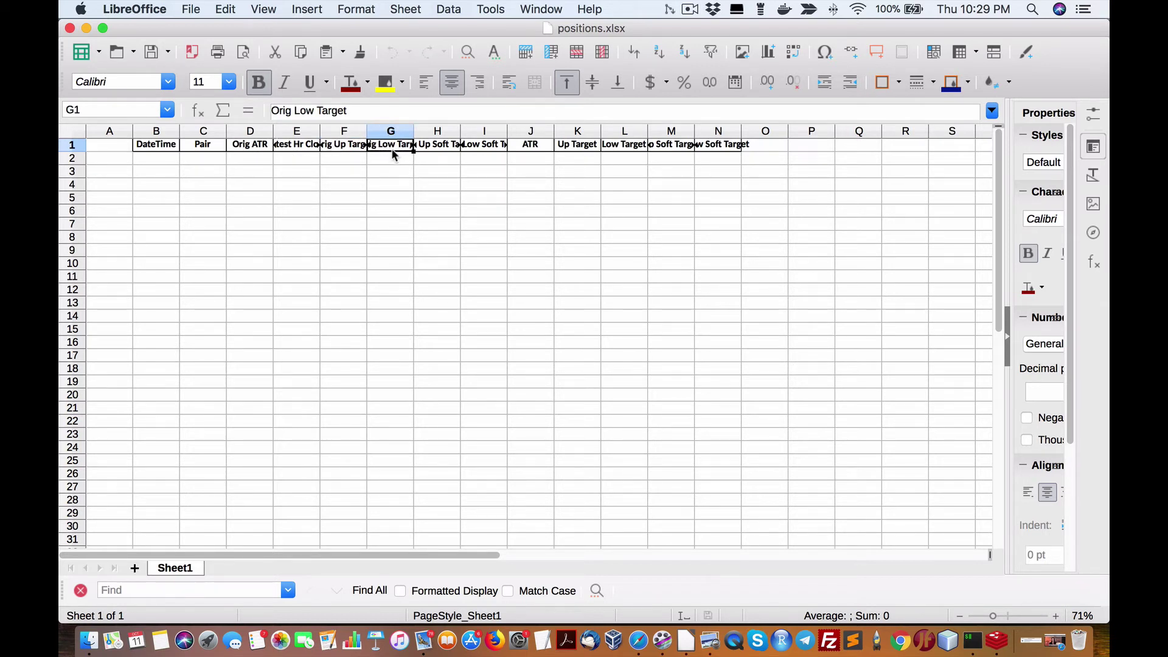
{"action": "left_click", "coordinate": [338, 148]}
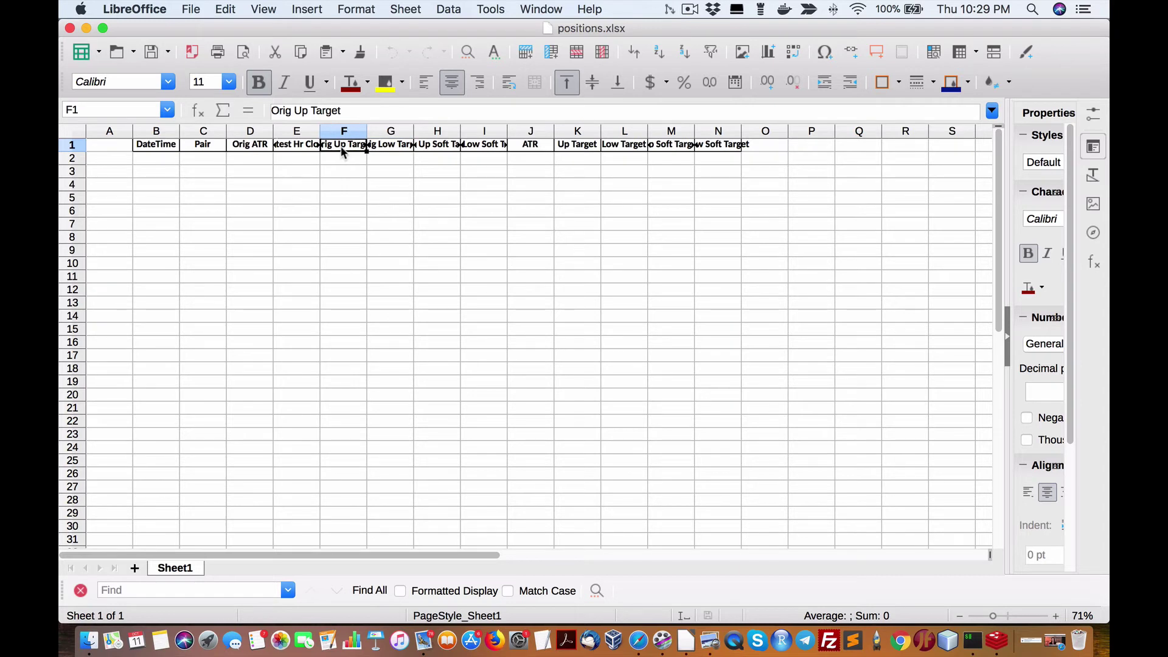
{"action": "triple_click", "coordinate": [341, 111]}
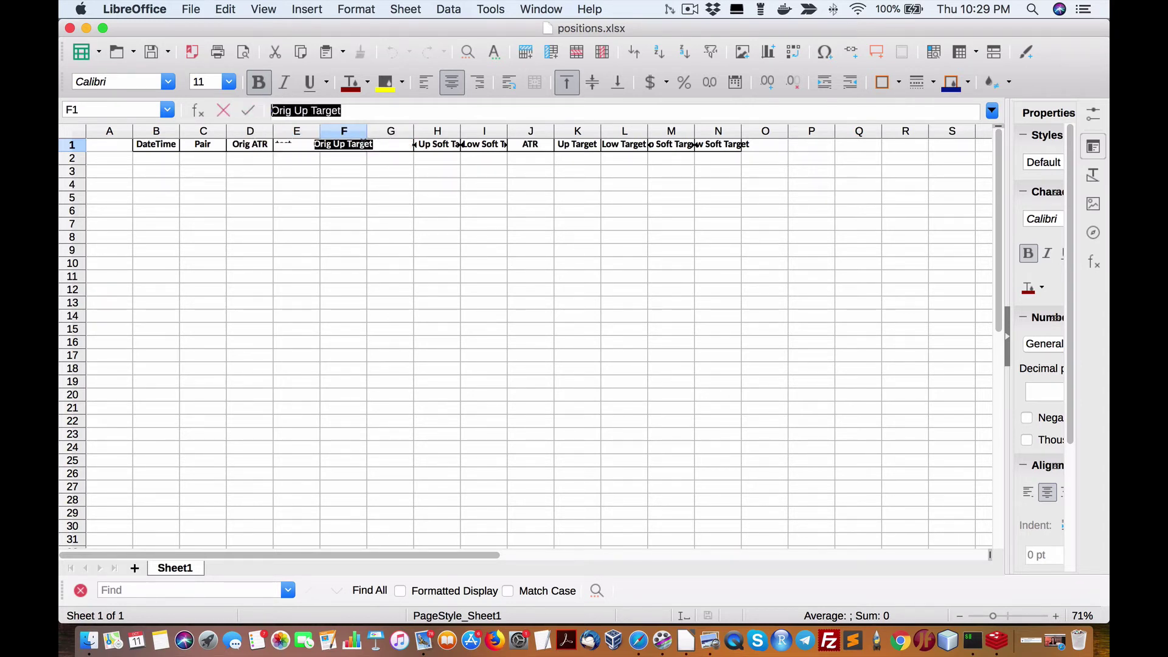
{"action": "left_click", "coordinate": [394, 137]}
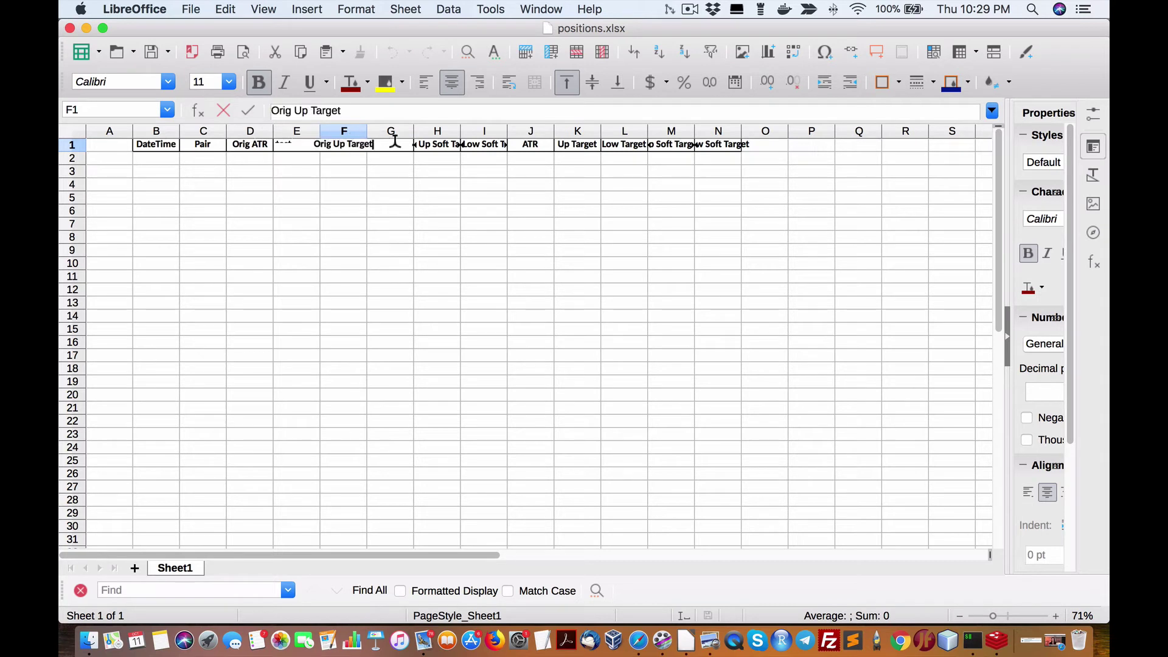
{"action": "left_click", "coordinate": [399, 131]}
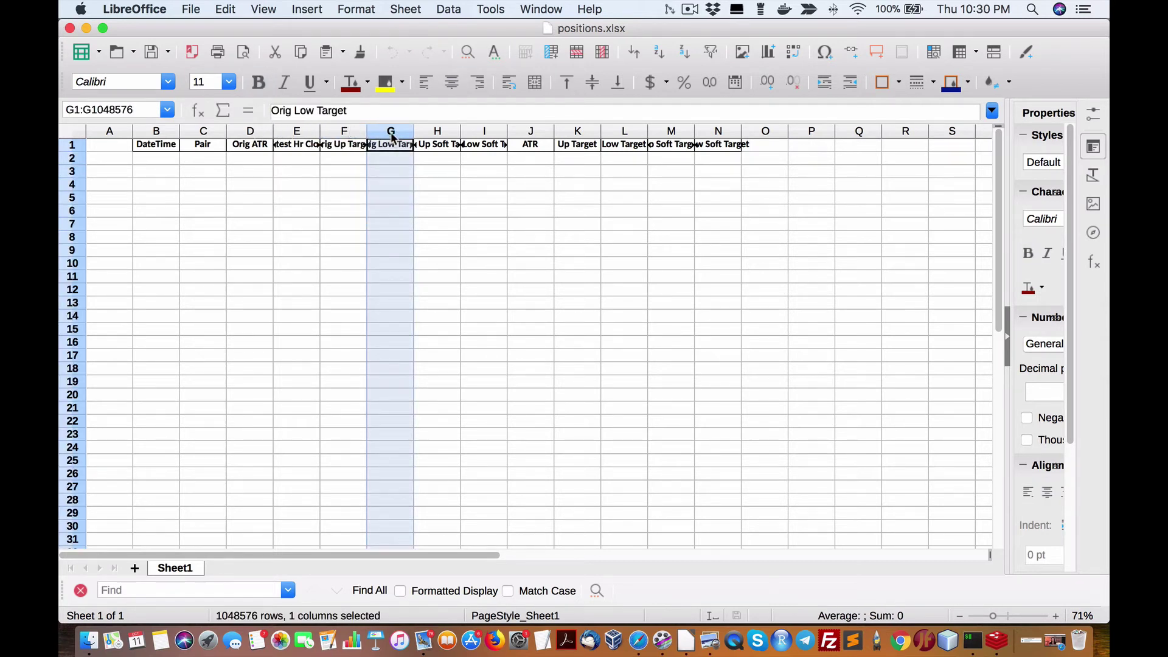
Read the Orig Up Soft Target header in H1 and compare it with the original target headers in F1 and G1.
{"action": "left_click", "coordinate": [423, 148]}
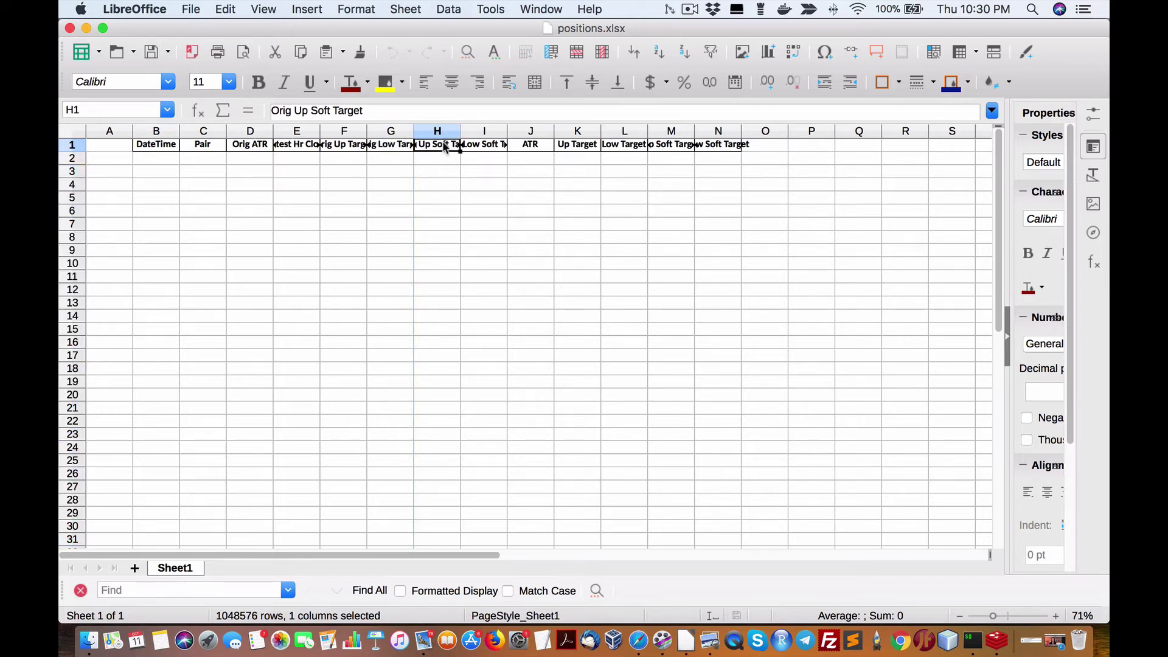
{"action": "left_click", "coordinate": [401, 148]}
{"action": "left_click", "coordinate": [356, 149]}
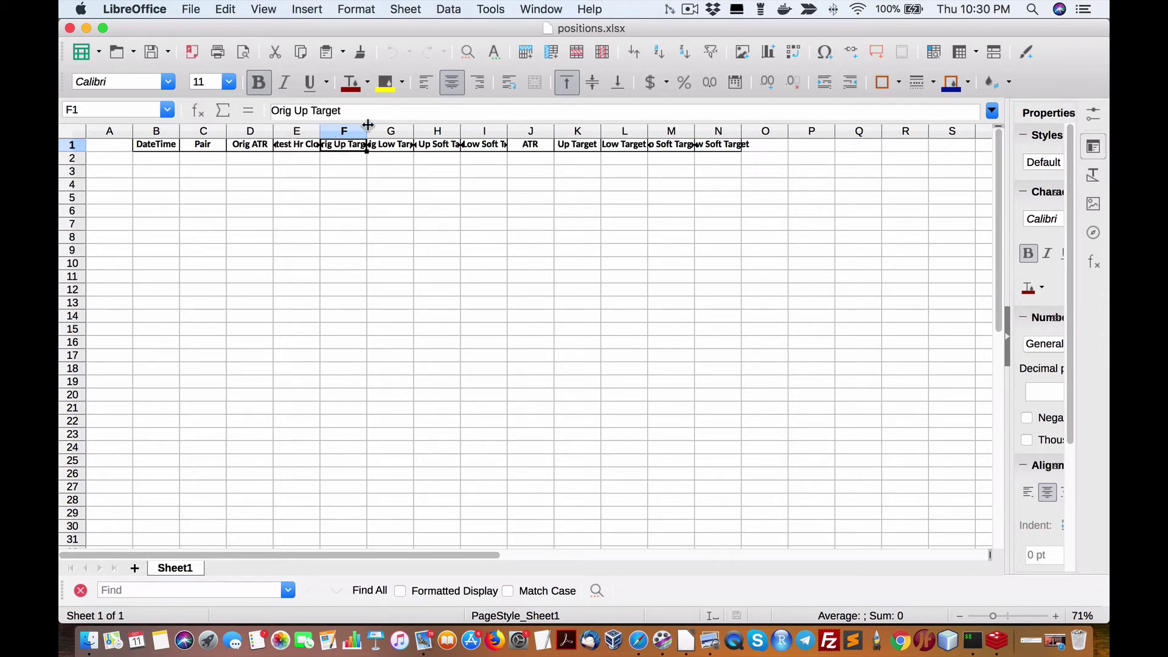
{"action": "left_click", "coordinate": [390, 146]}
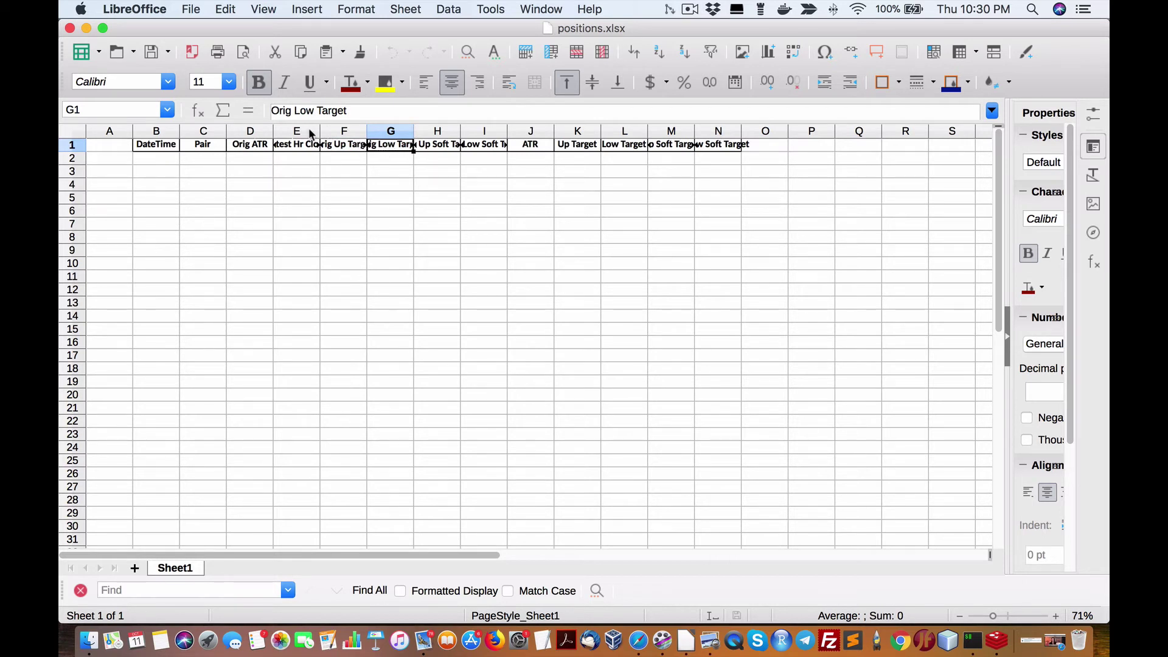
{"action": "left_click", "coordinate": [438, 147]}
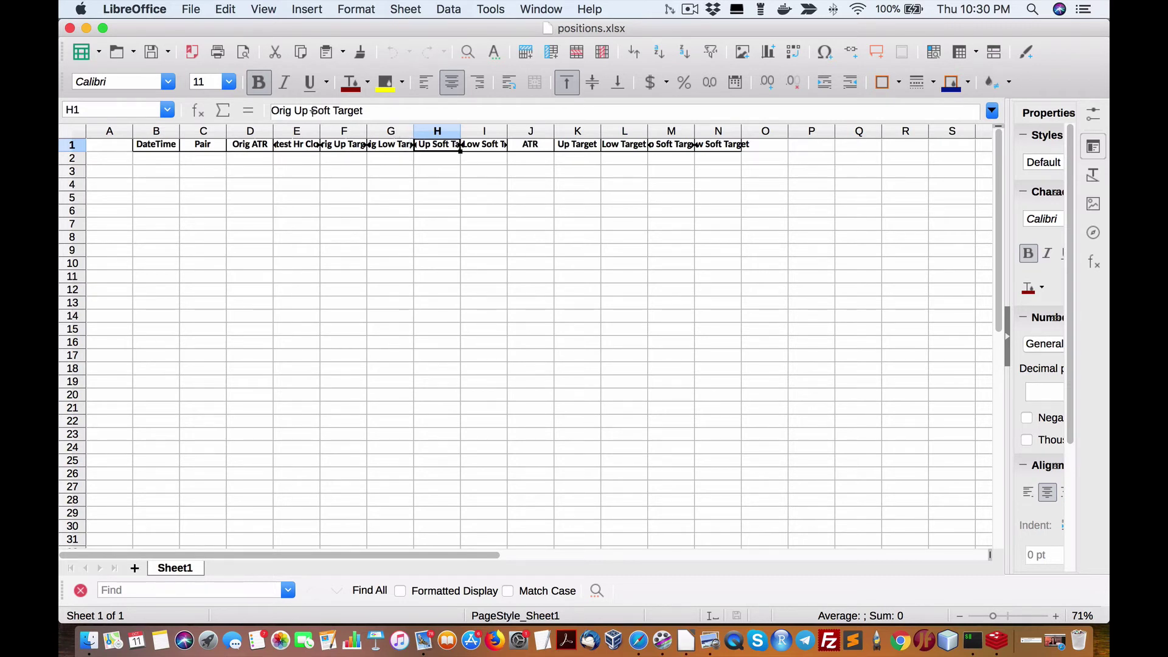
Recheck the Orig Low Target and Orig Up Target headers in G1 and F1, finishing on the soft target header in H1.
{"action": "left_click", "coordinate": [379, 144]}
{"action": "left_click", "coordinate": [343, 147]}
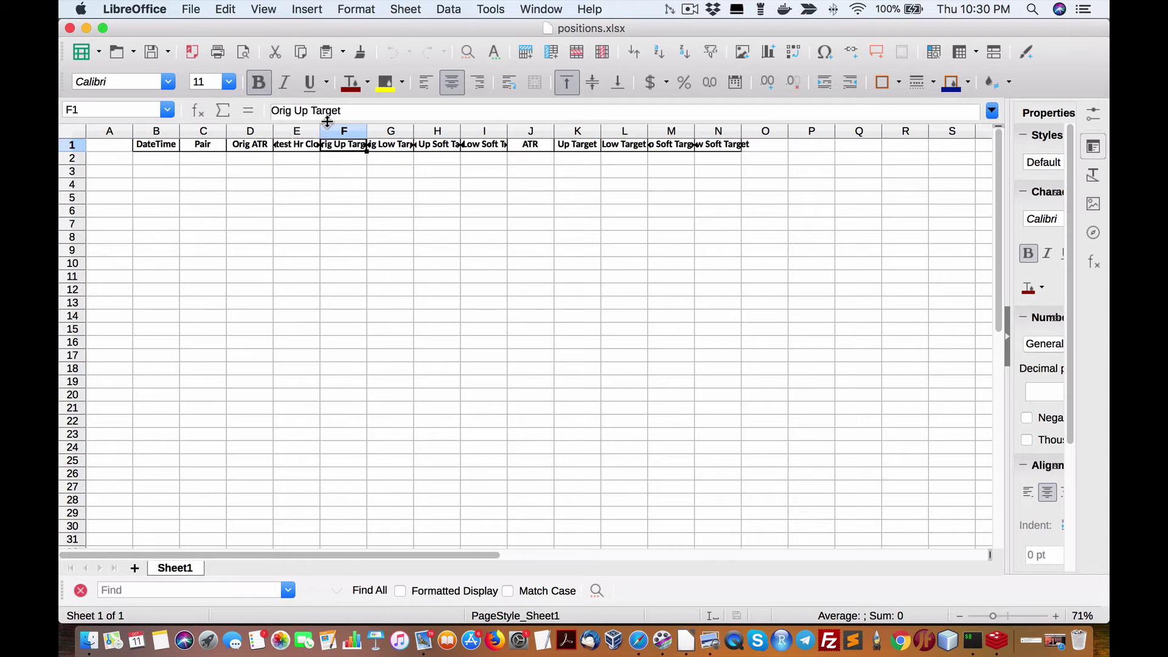
{"action": "left_click", "coordinate": [388, 148]}
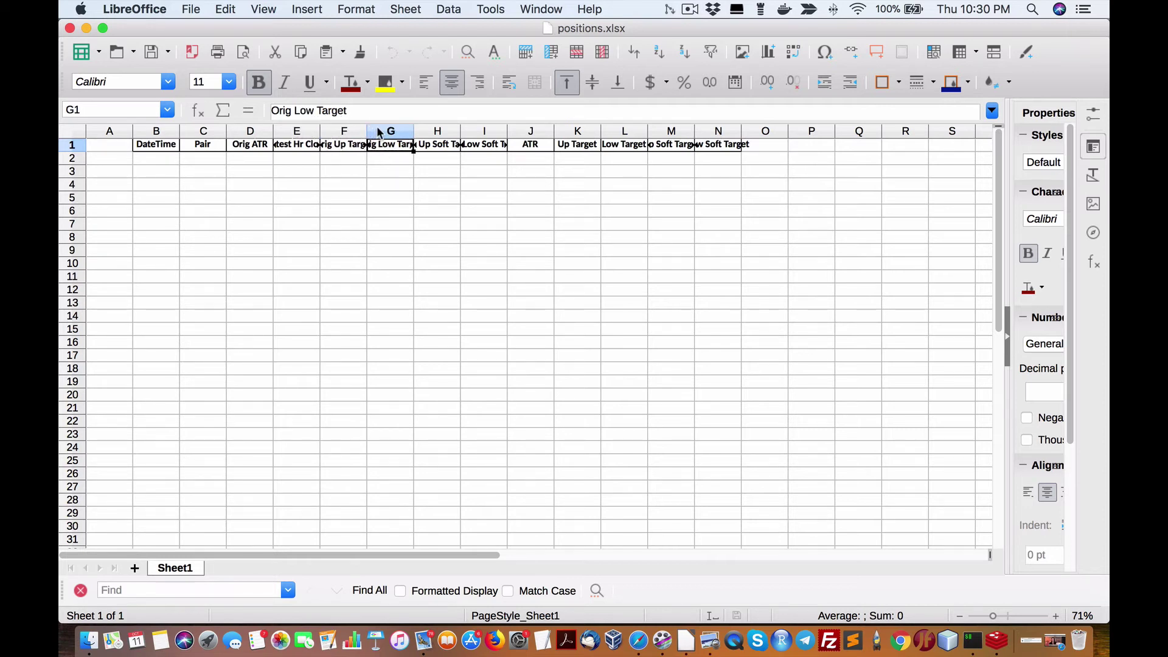
{"action": "left_click", "coordinate": [448, 146]}
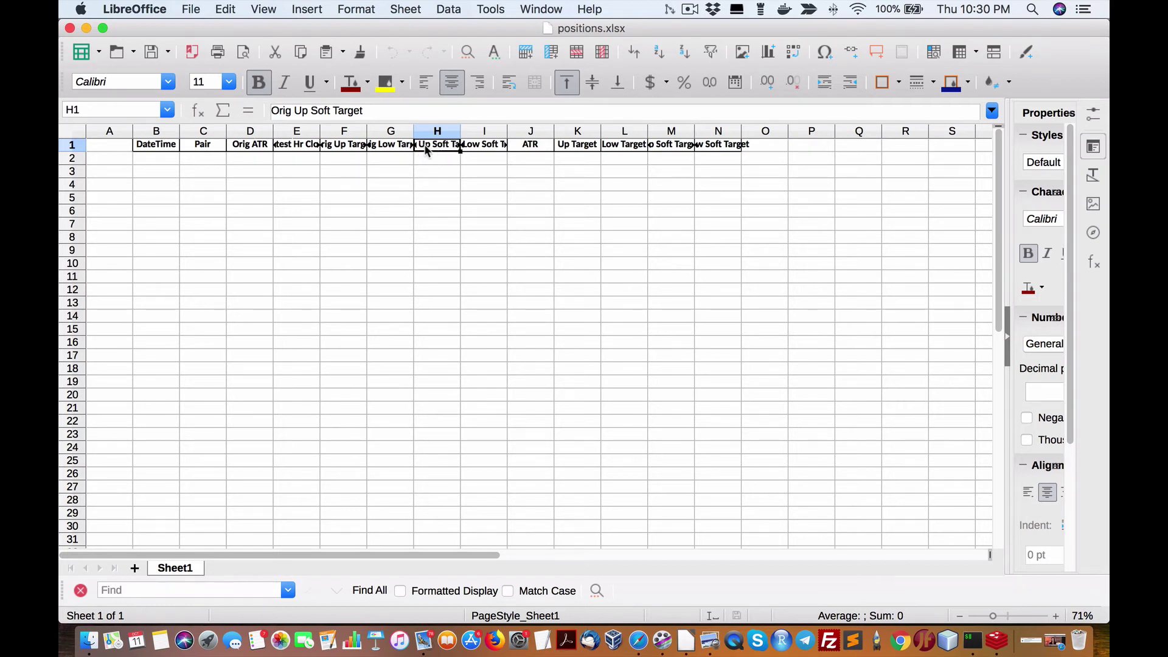
Revisit the Latest Hr Close, Pair and Orig ATR headers in E1, C1 and D1.
{"action": "left_click", "coordinate": [289, 147]}
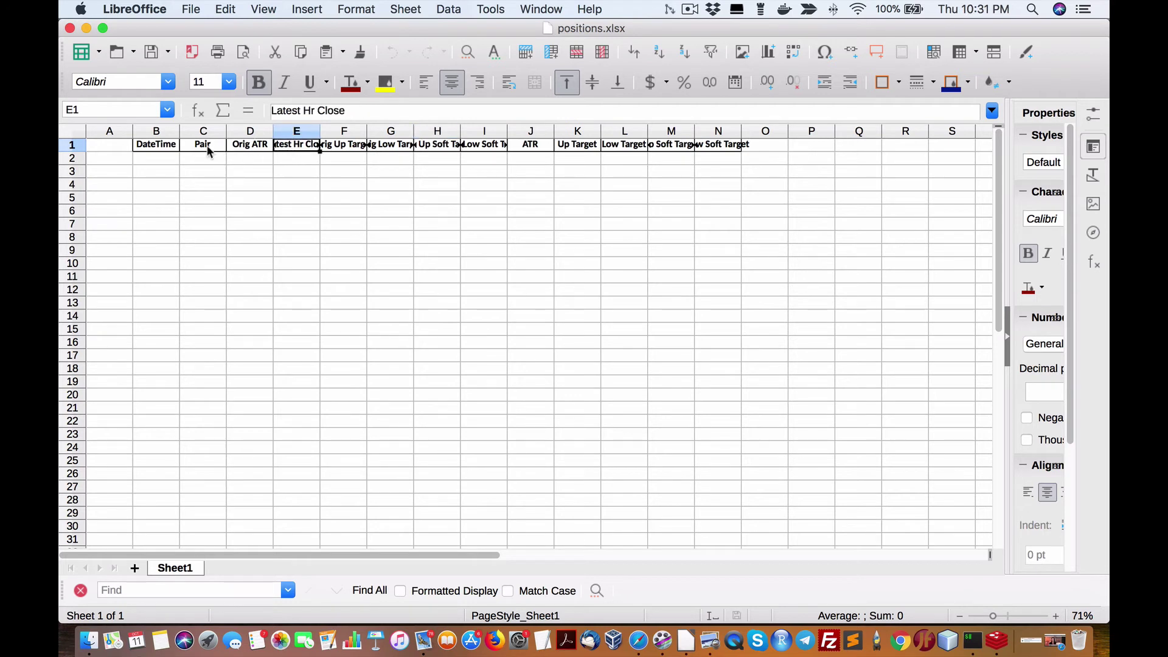
{"action": "left_click", "coordinate": [206, 145]}
{"action": "left_click", "coordinate": [252, 148]}
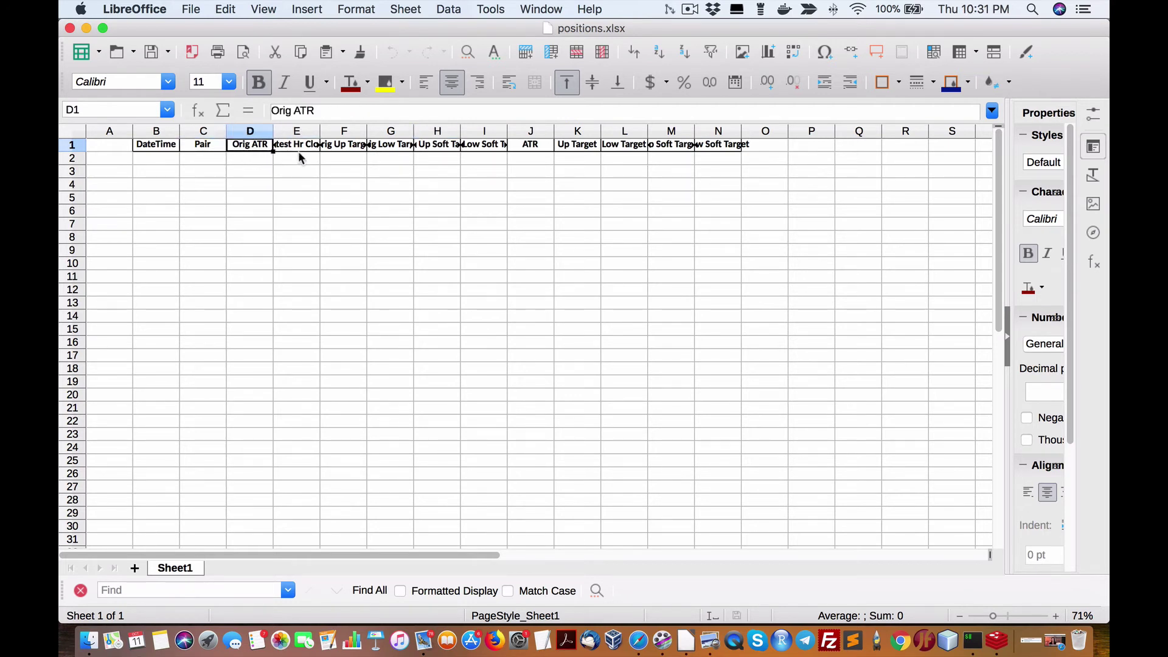
Compare Orig Up Soft Target in H1 with Latest Hr Close in E1 and Orig Up Target in F1, and select the empty cell I2.
{"action": "left_click", "coordinate": [438, 146]}
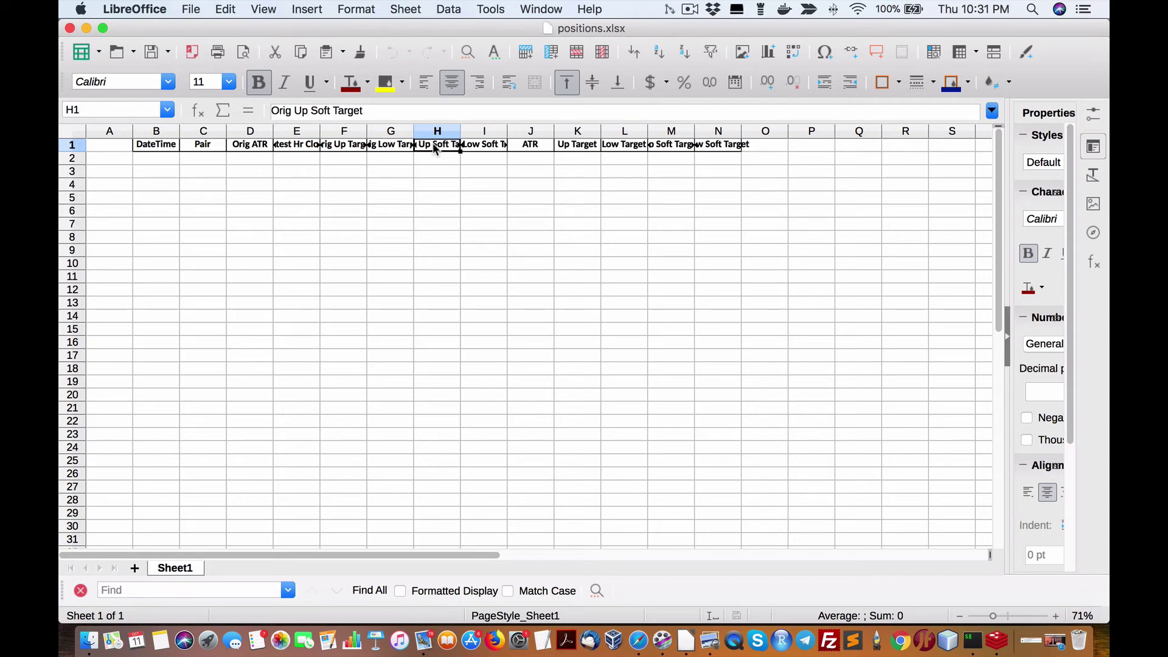
{"action": "left_click", "coordinate": [306, 147]}
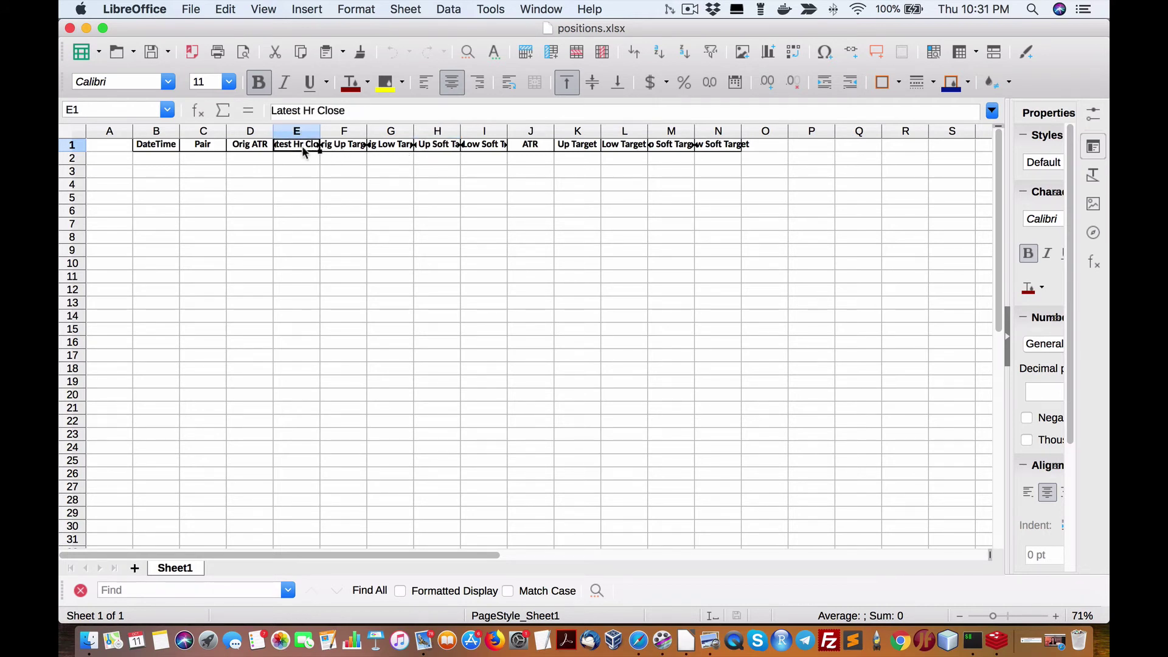
{"action": "left_click", "coordinate": [332, 147]}
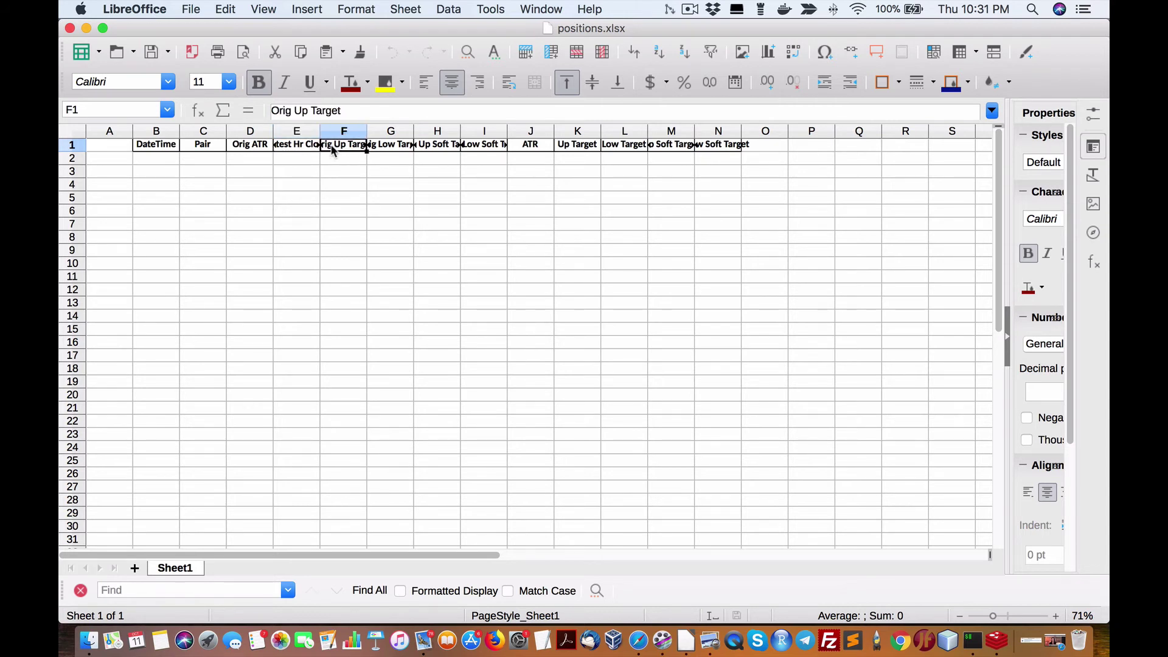
{"action": "left_click", "coordinate": [443, 149]}
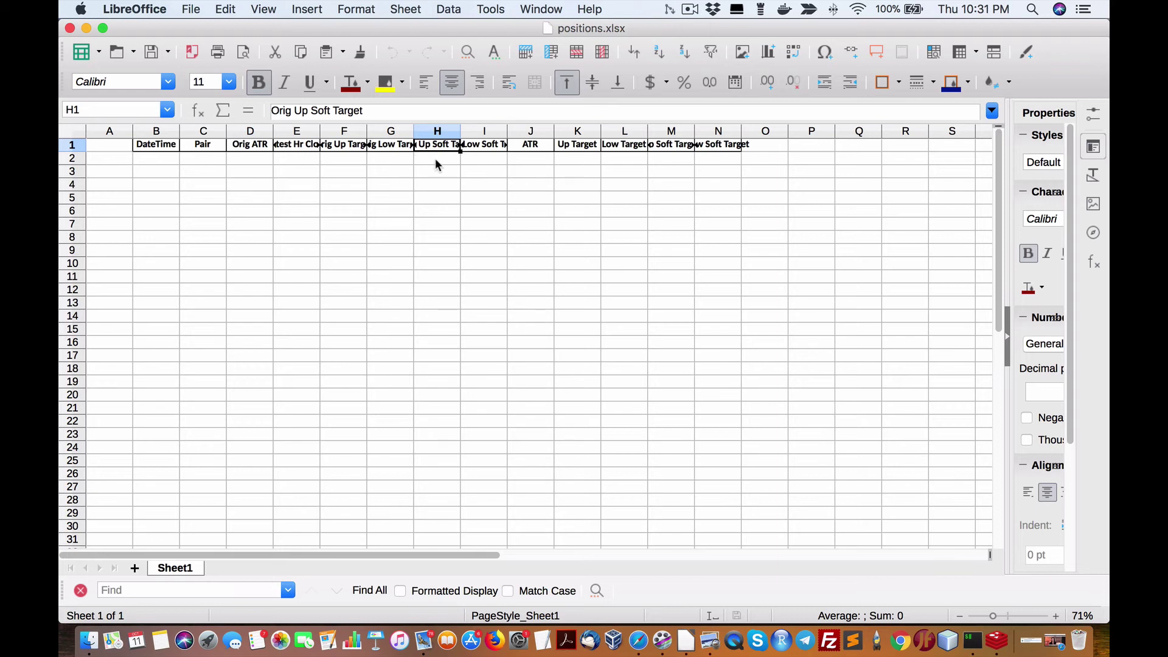
{"action": "left_click", "coordinate": [475, 154]}
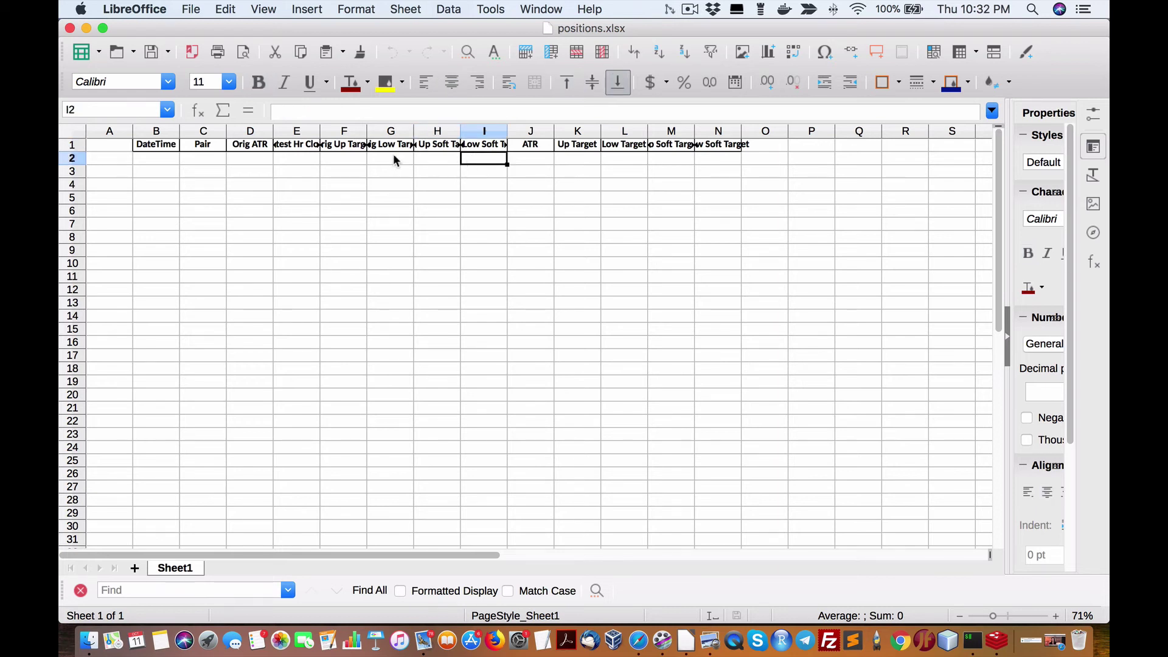
Read the second group of headers from ATR in J1 through Low Soft Target in N1.
{"action": "left_click", "coordinate": [524, 147]}
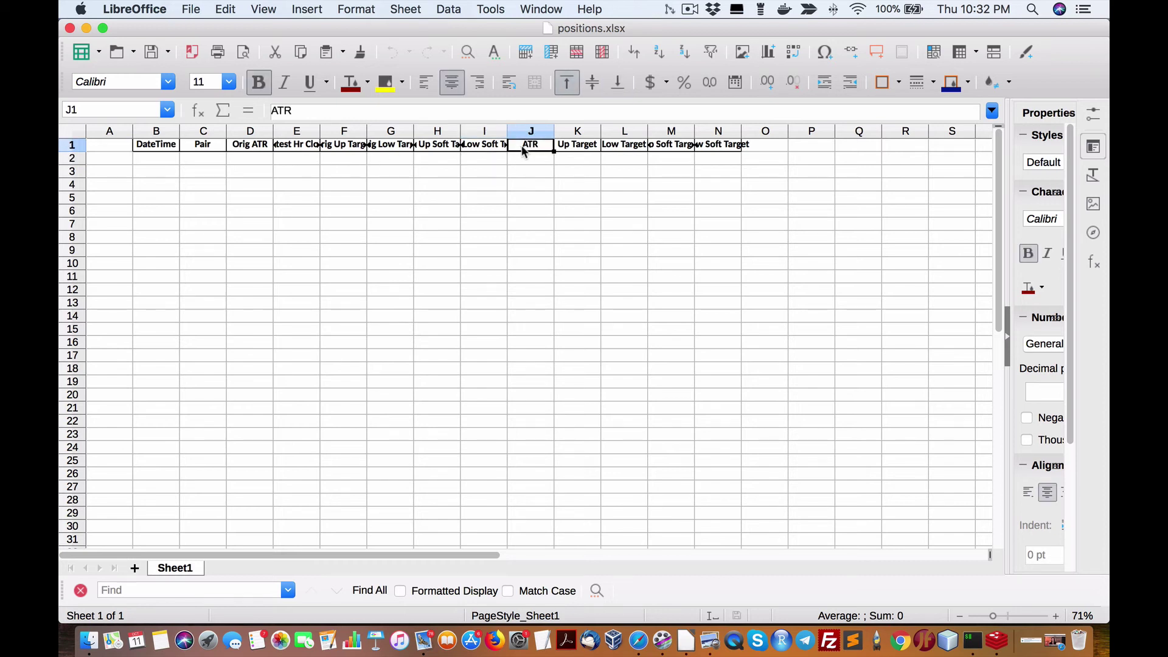
{"action": "left_click", "coordinate": [577, 148]}
{"action": "left_click", "coordinate": [627, 146]}
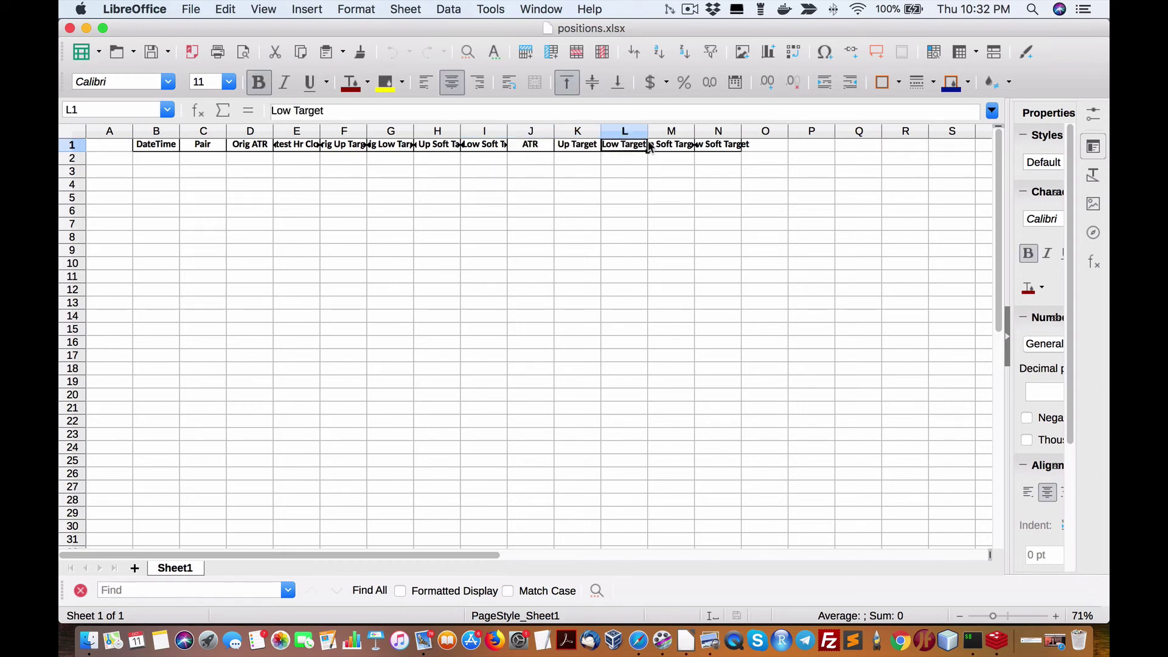
{"action": "left_click", "coordinate": [669, 147]}
{"action": "left_click", "coordinate": [726, 148]}
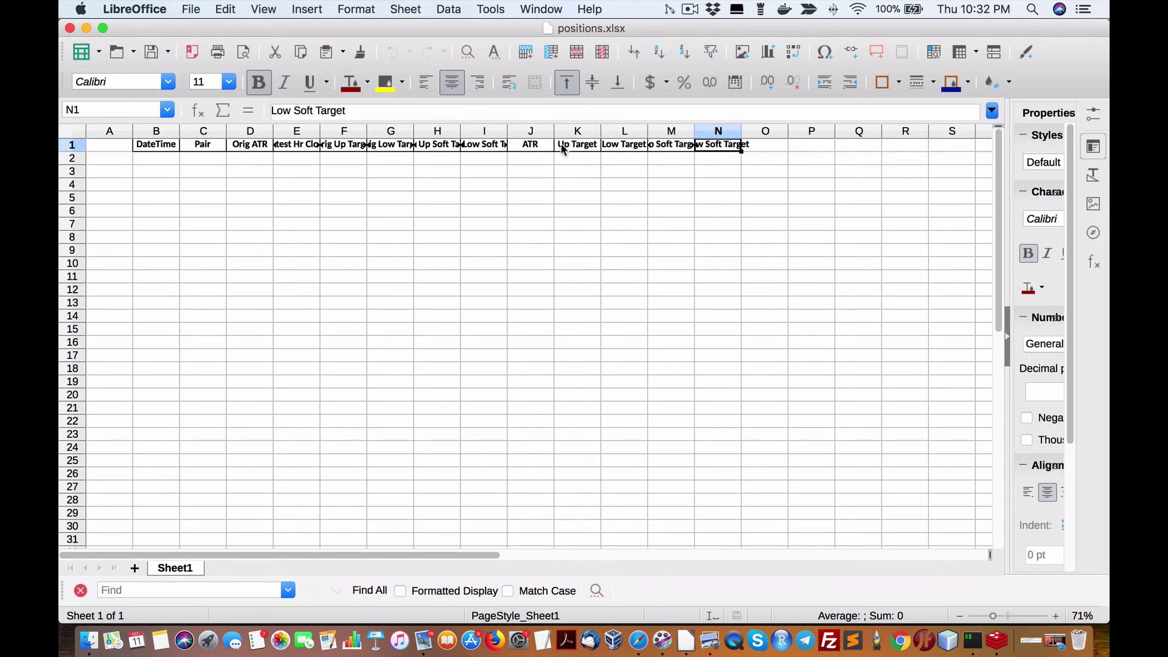
Compare the ATR column with the Orig ATR column by selecting J1, D2 and J2.
{"action": "left_click", "coordinate": [529, 148]}
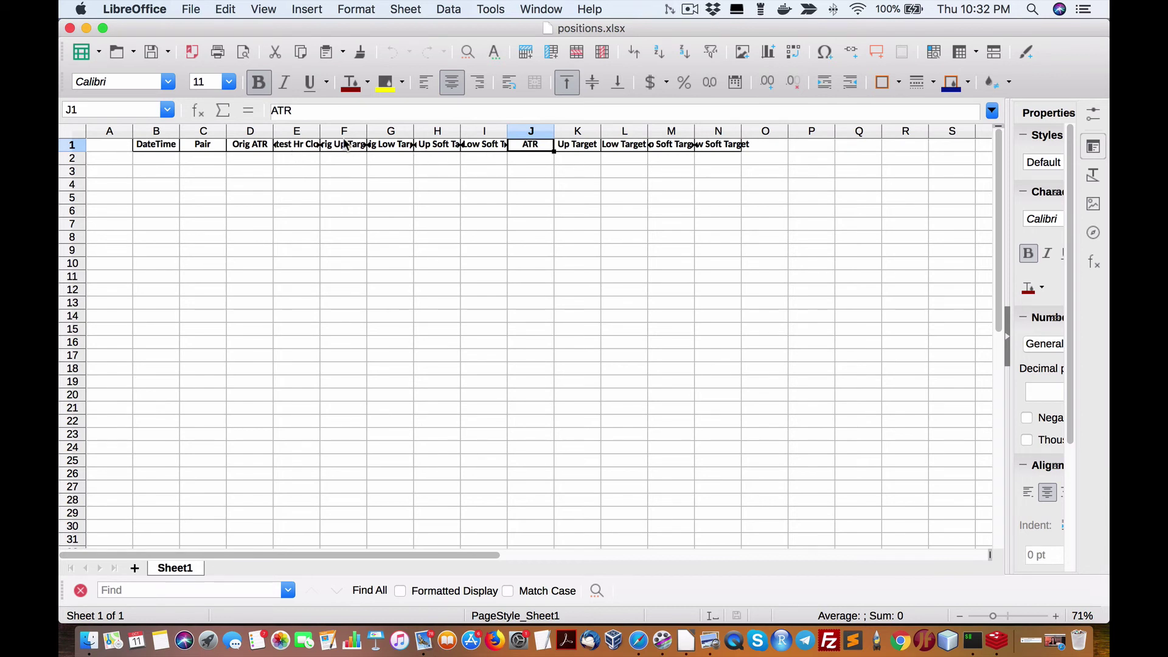
{"action": "left_click", "coordinate": [239, 158]}
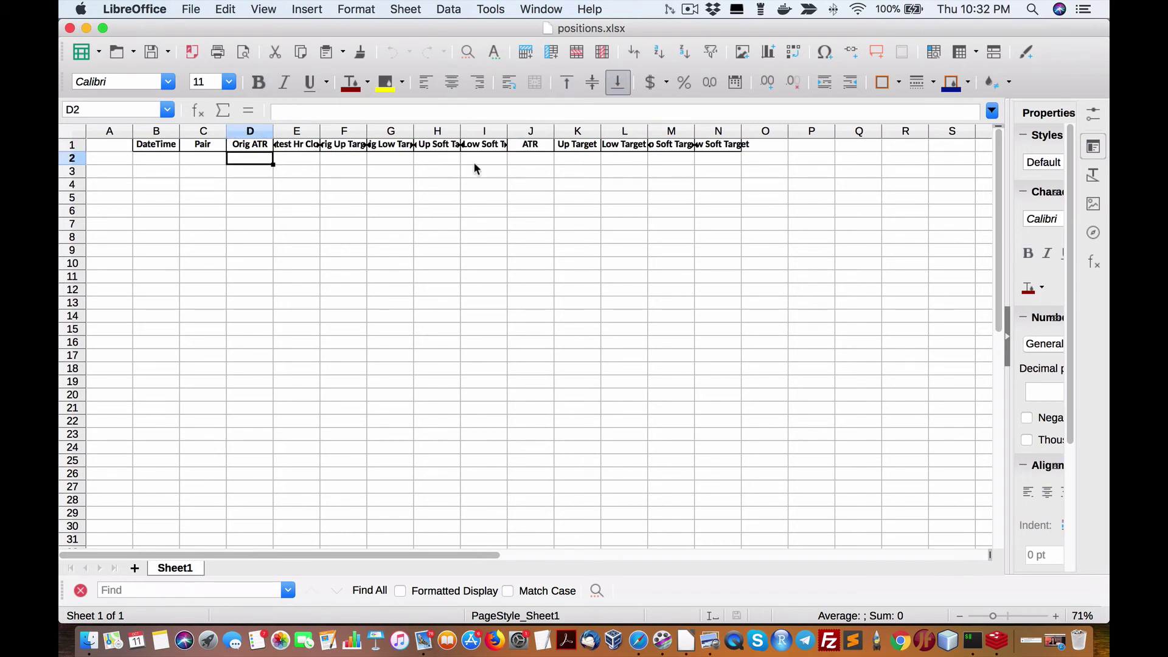
{"action": "left_click", "coordinate": [527, 159]}
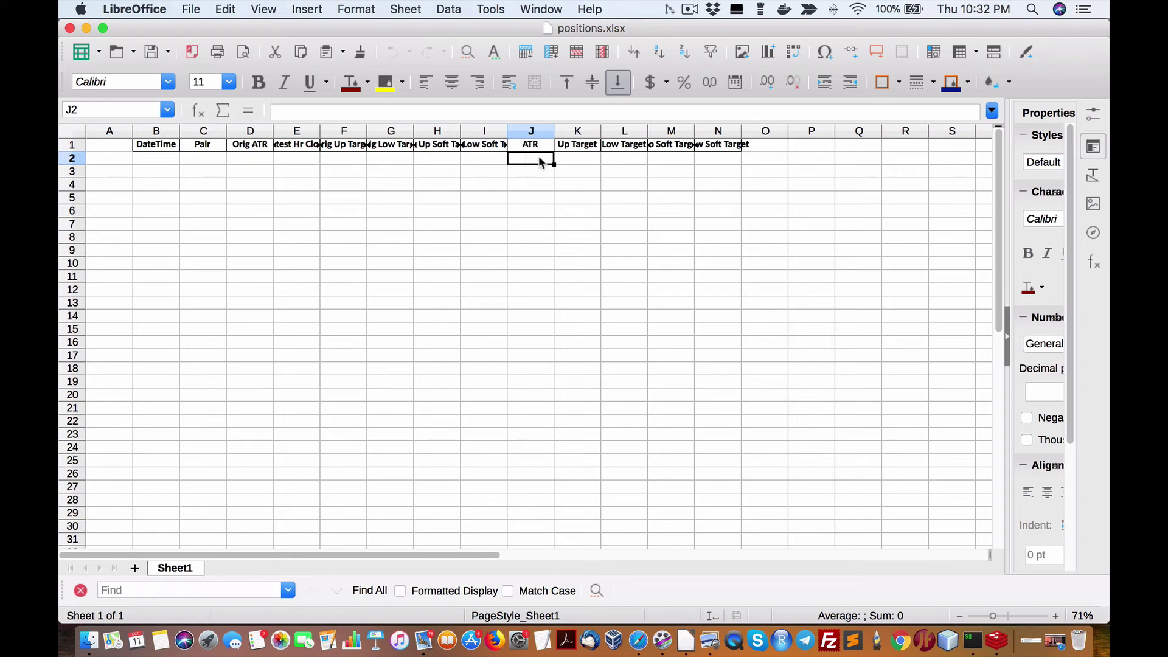
Inspect the Up Target, Low Target and ATR columns by selecting K2, L2, the L1 header and J2.
{"action": "left_click", "coordinate": [567, 158]}
{"action": "left_click", "coordinate": [612, 160]}
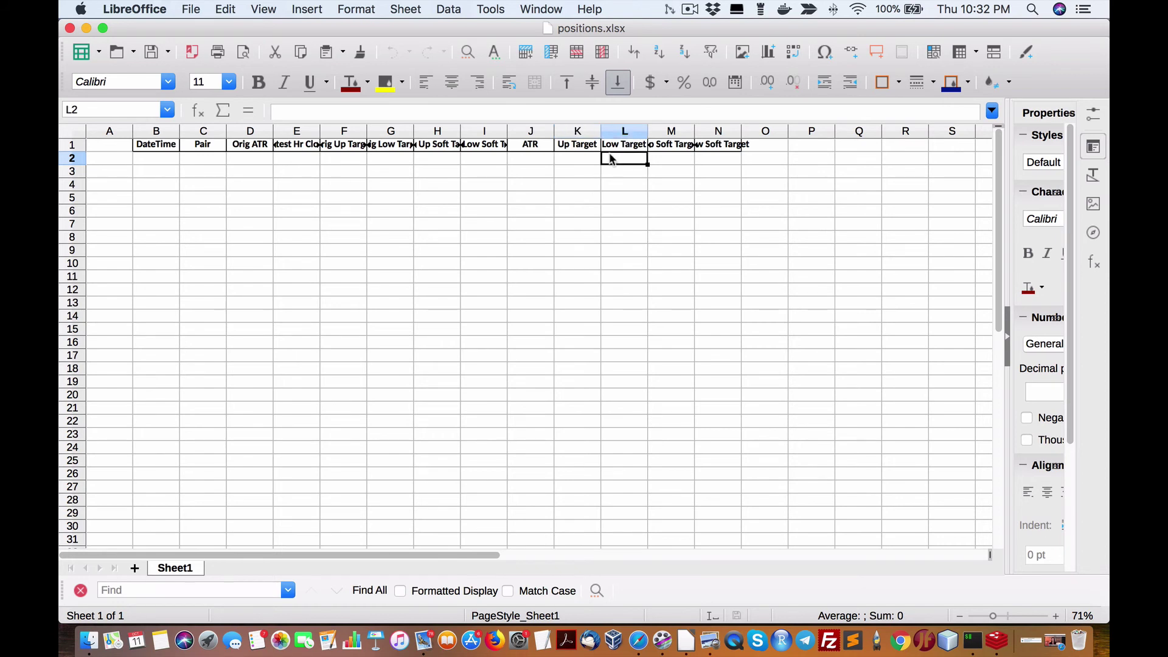
{"action": "left_click", "coordinate": [569, 159]}
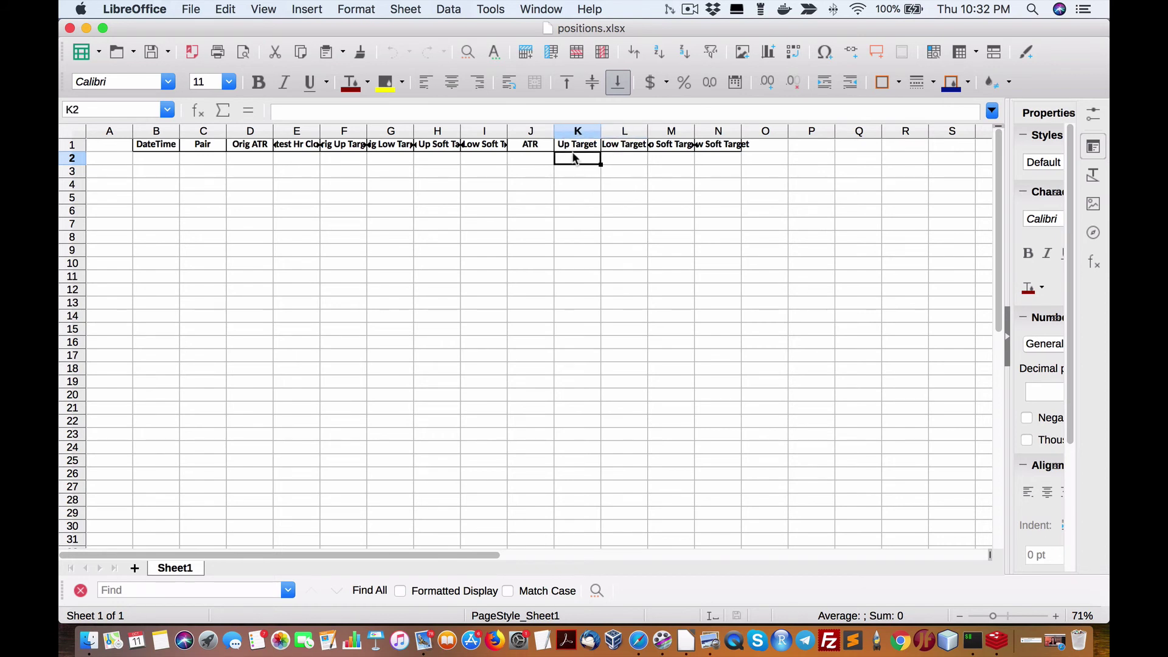
{"action": "left_click", "coordinate": [612, 147]}
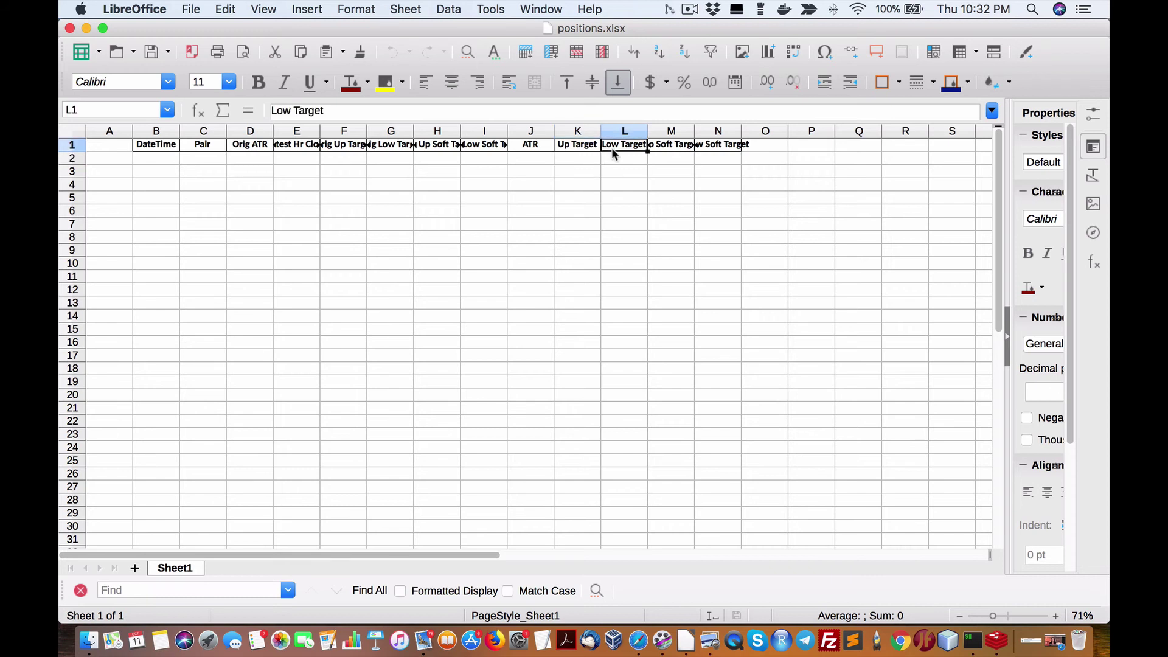
{"action": "scroll", "coordinate": [612, 147], "scroll_direction": "right", "scroll_amount": 4}
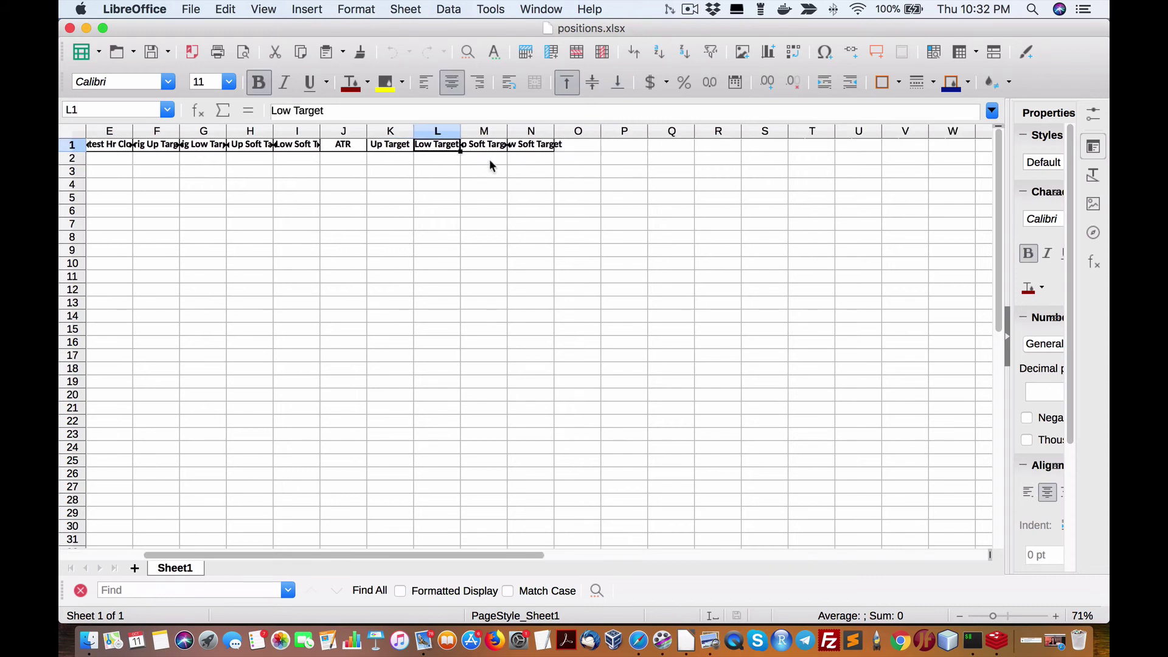
{"action": "left_click", "coordinate": [428, 162]}
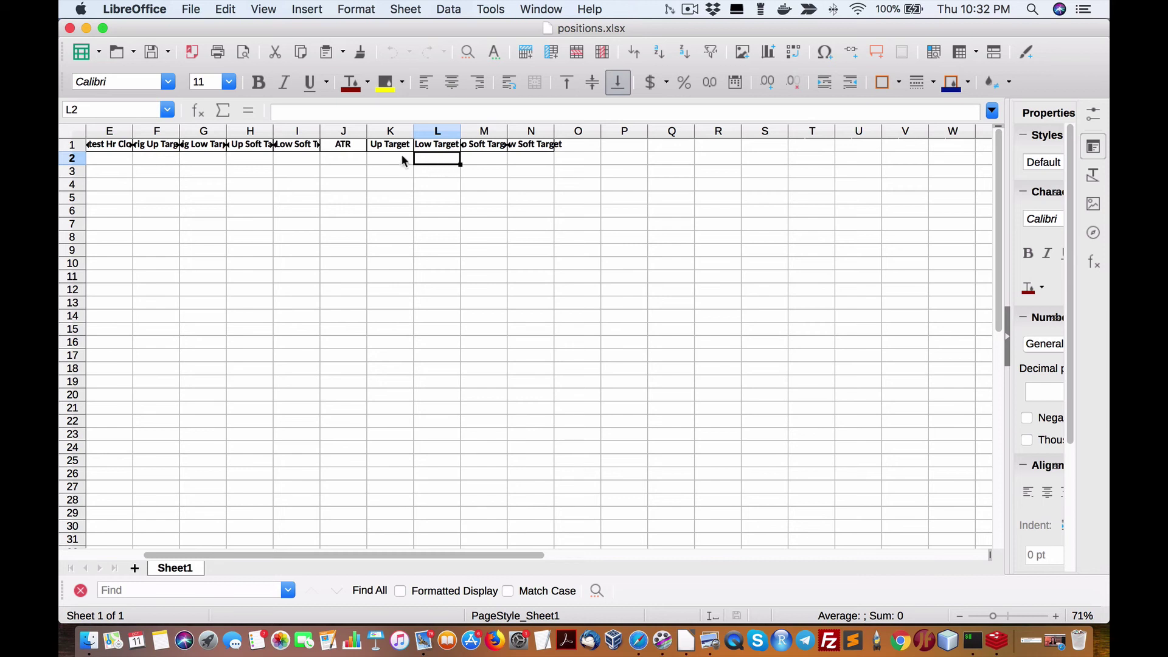
{"action": "left_click", "coordinate": [342, 159]}
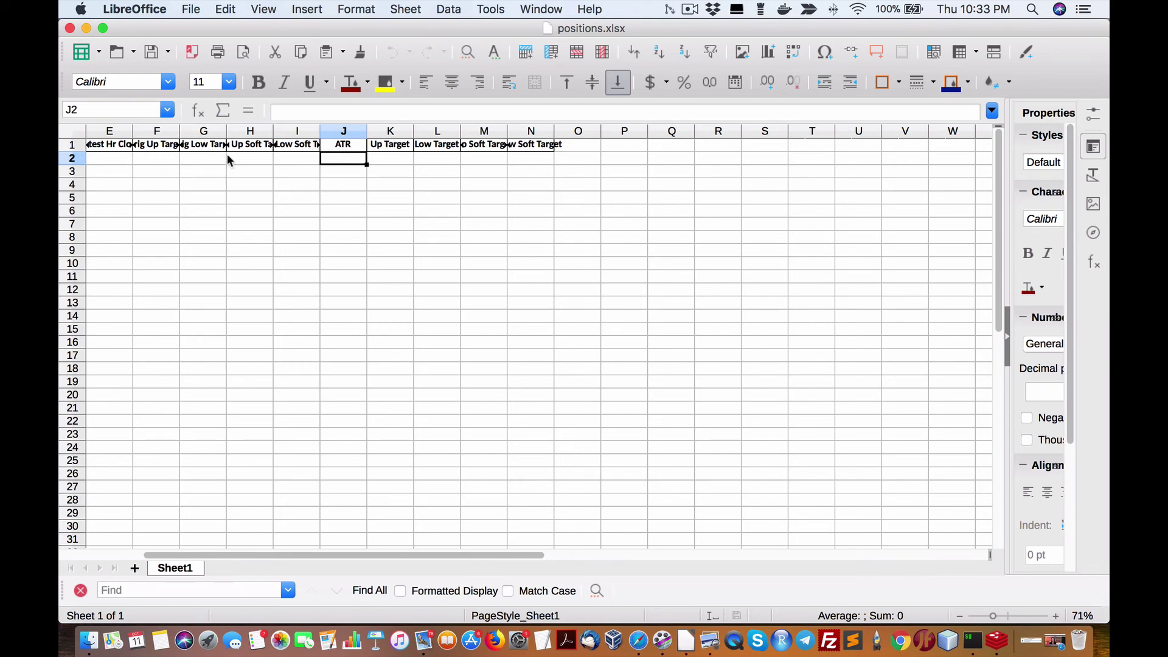
Examine the empty row 2 cells under the Pair, Latest Hr Close and ATR headers: C2, E2 and J2.
{"action": "scroll", "coordinate": [166, 159], "scroll_direction": "right", "scroll_amount": 5}
{"action": "scroll", "coordinate": [166, 160], "scroll_direction": "left", "scroll_amount": 8}
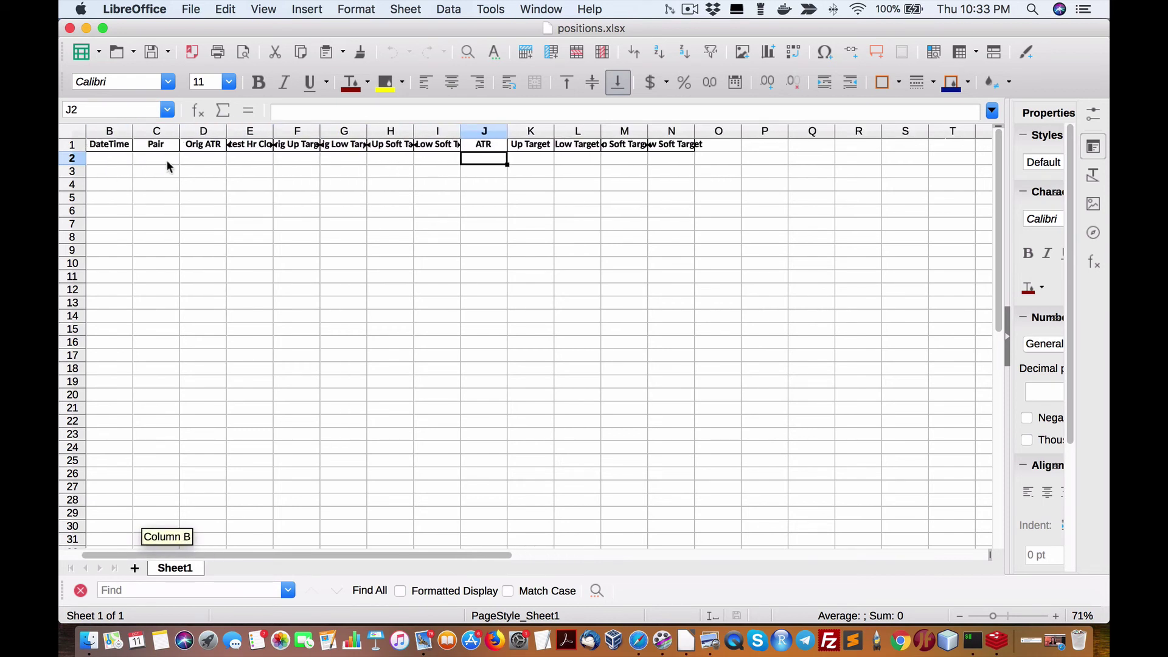
{"action": "left_click", "coordinate": [162, 159]}
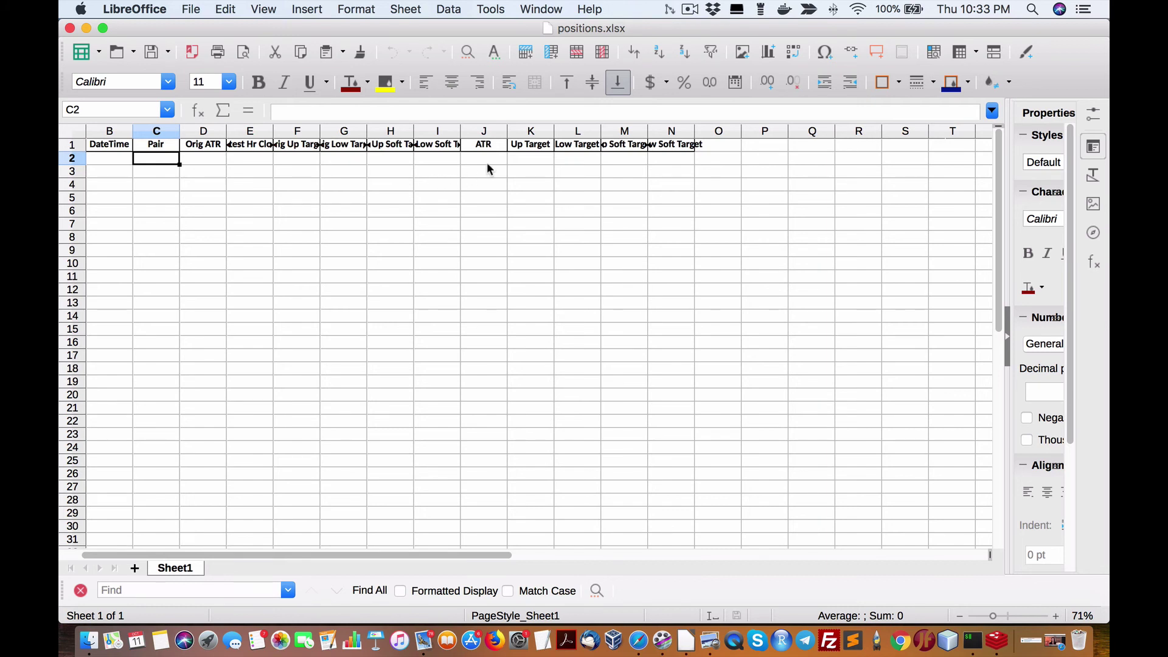
{"action": "left_click", "coordinate": [258, 156]}
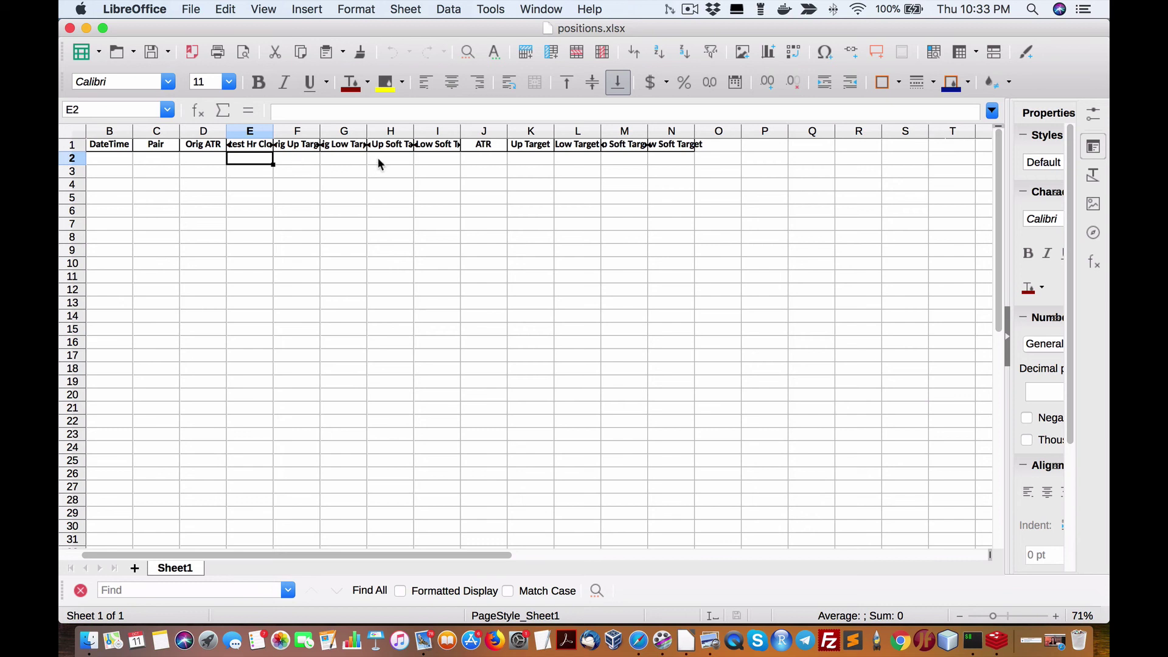
{"action": "left_click", "coordinate": [470, 160]}
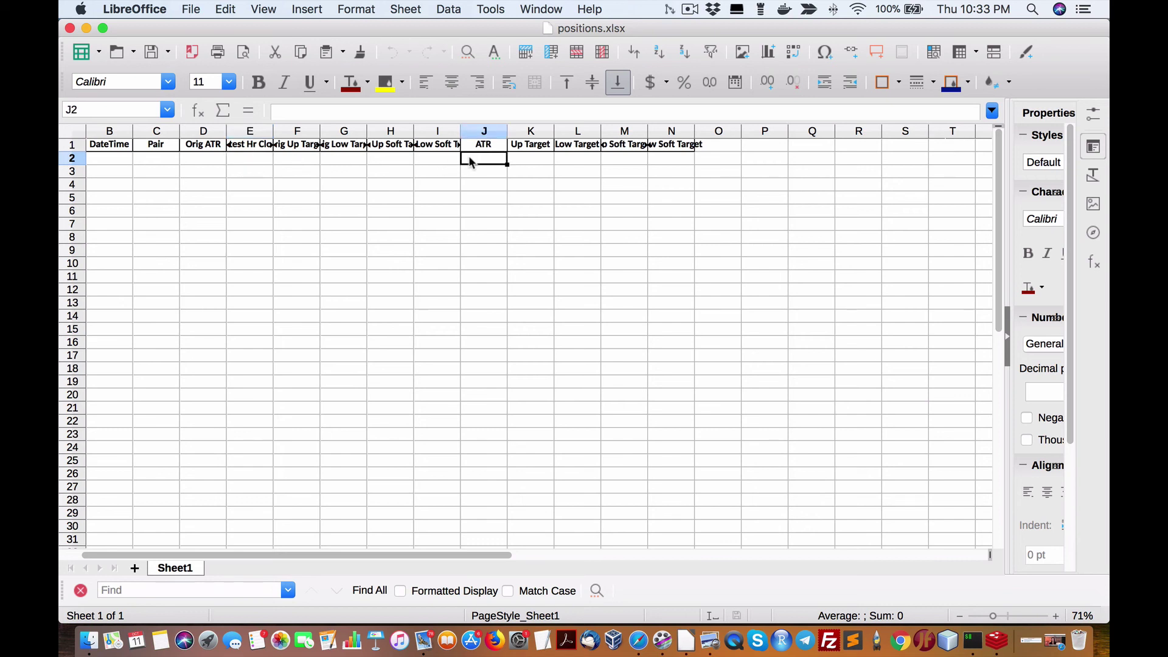
Examine row 2 of the Up Target, ATR and Low Target columns by selecting K2, J2 and L2.
{"action": "left_click", "coordinate": [528, 159]}
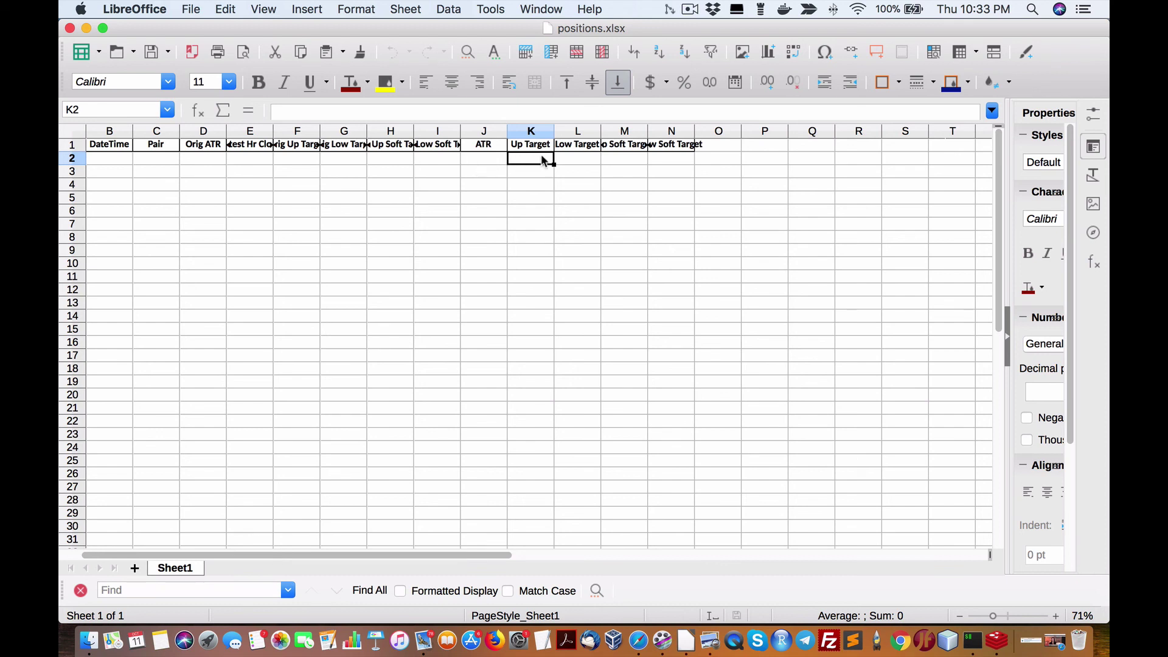
{"action": "left_click", "coordinate": [476, 164]}
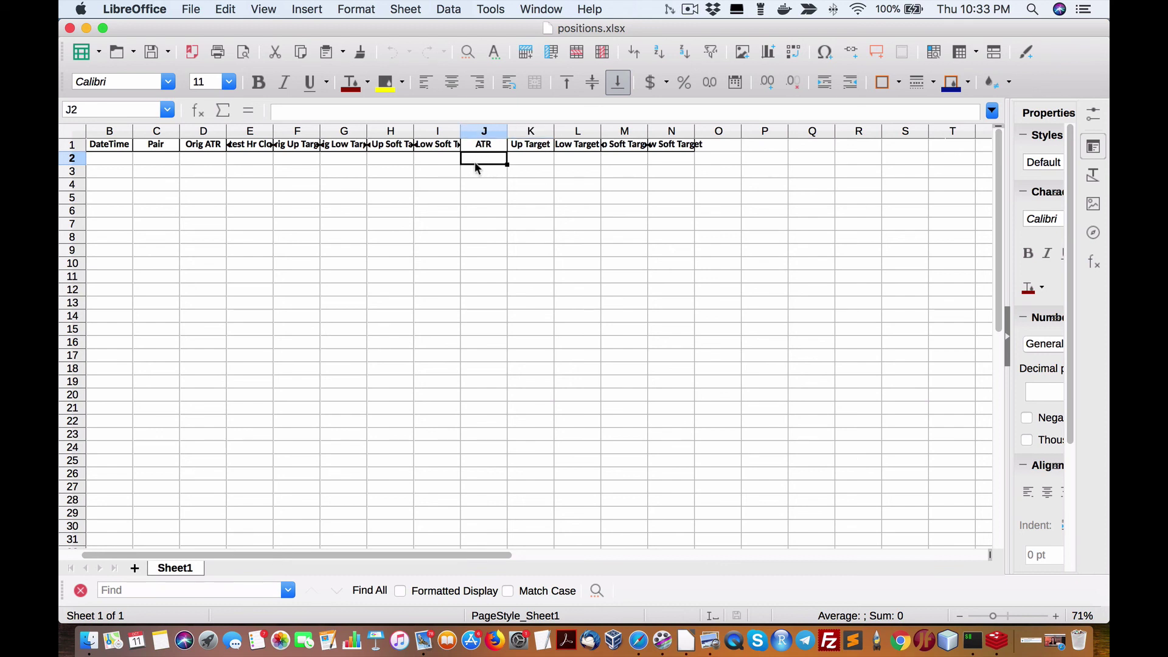
{"action": "left_click", "coordinate": [566, 161]}
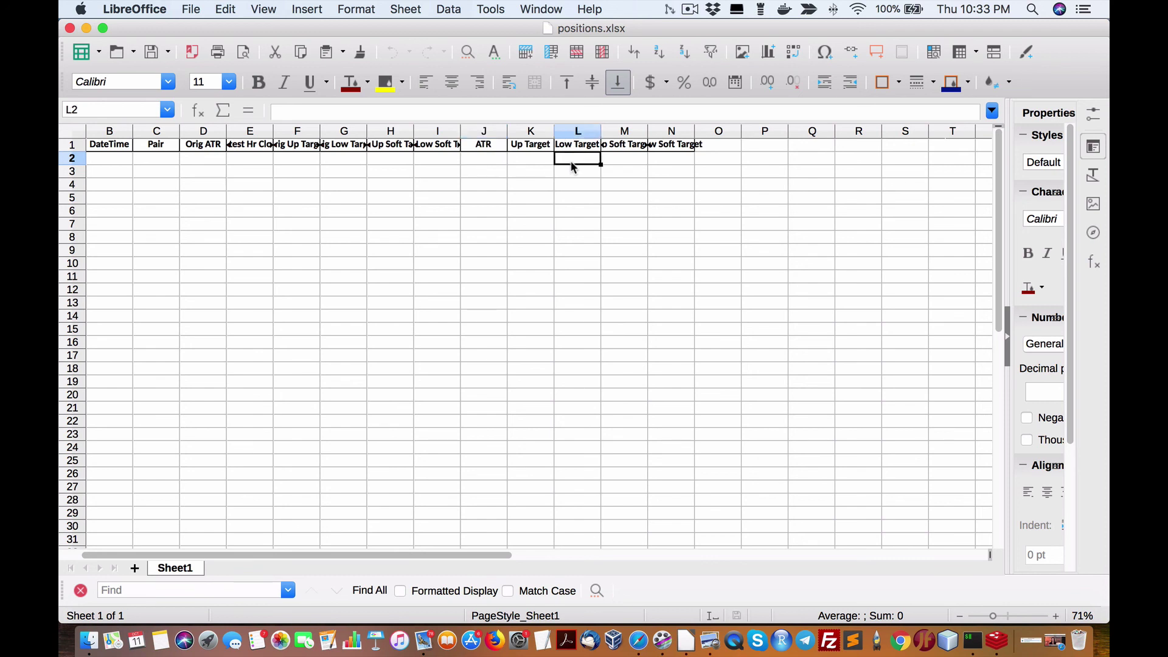
{"action": "left_click", "coordinate": [511, 162]}
Compare the second group's Up Soft Target and Low Soft Target columns by alternately selecting M2 and N2.
{"action": "left_click", "coordinate": [626, 159]}
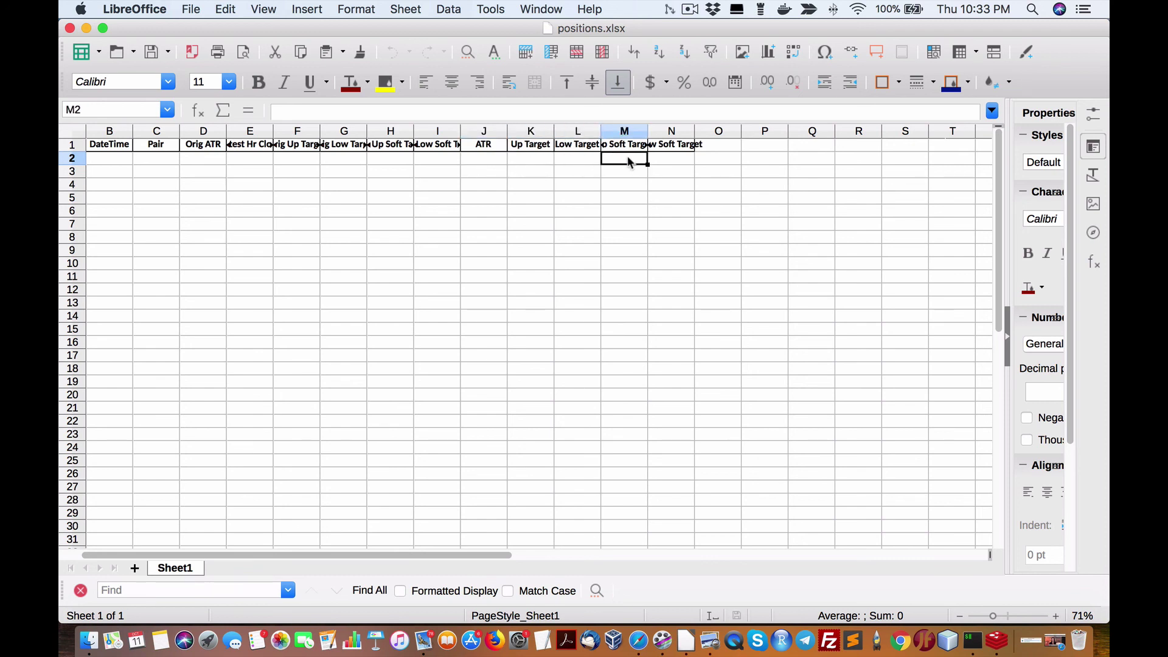
{"action": "left_click", "coordinate": [657, 161]}
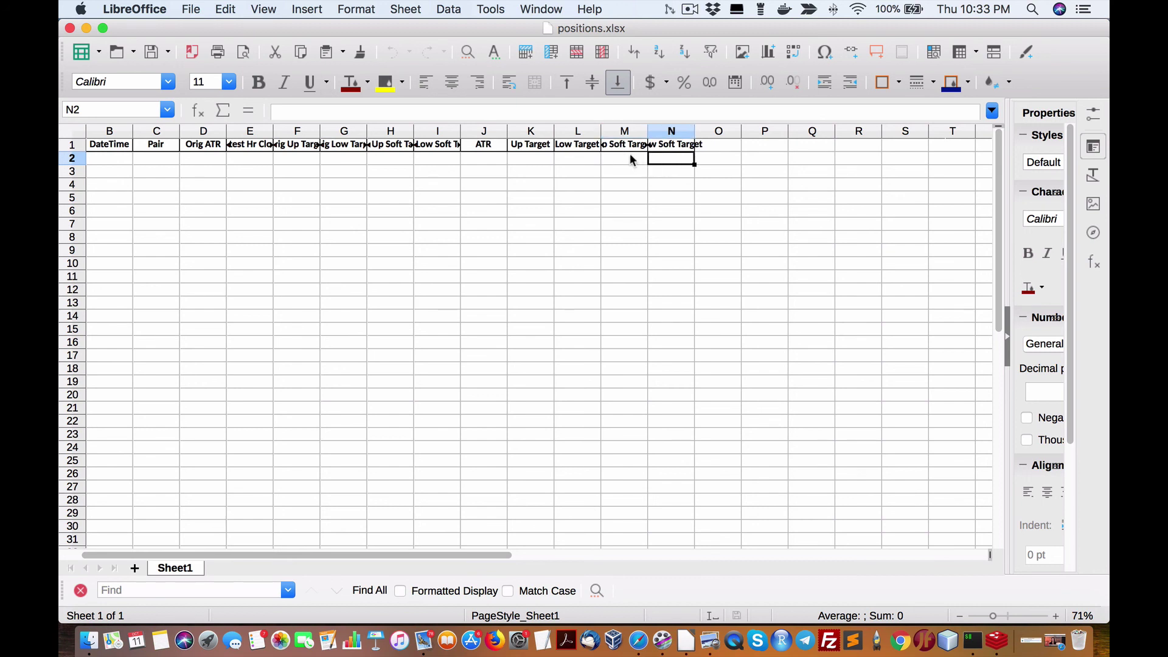
{"action": "left_click", "coordinate": [616, 159]}
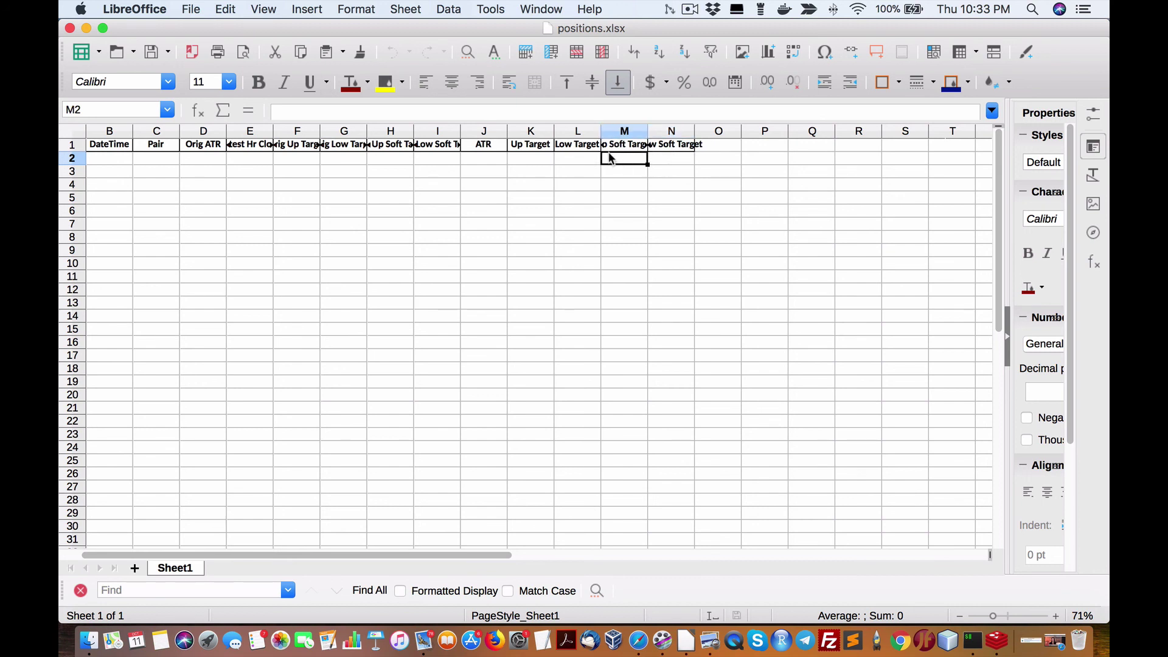
{"action": "left_click", "coordinate": [673, 160]}
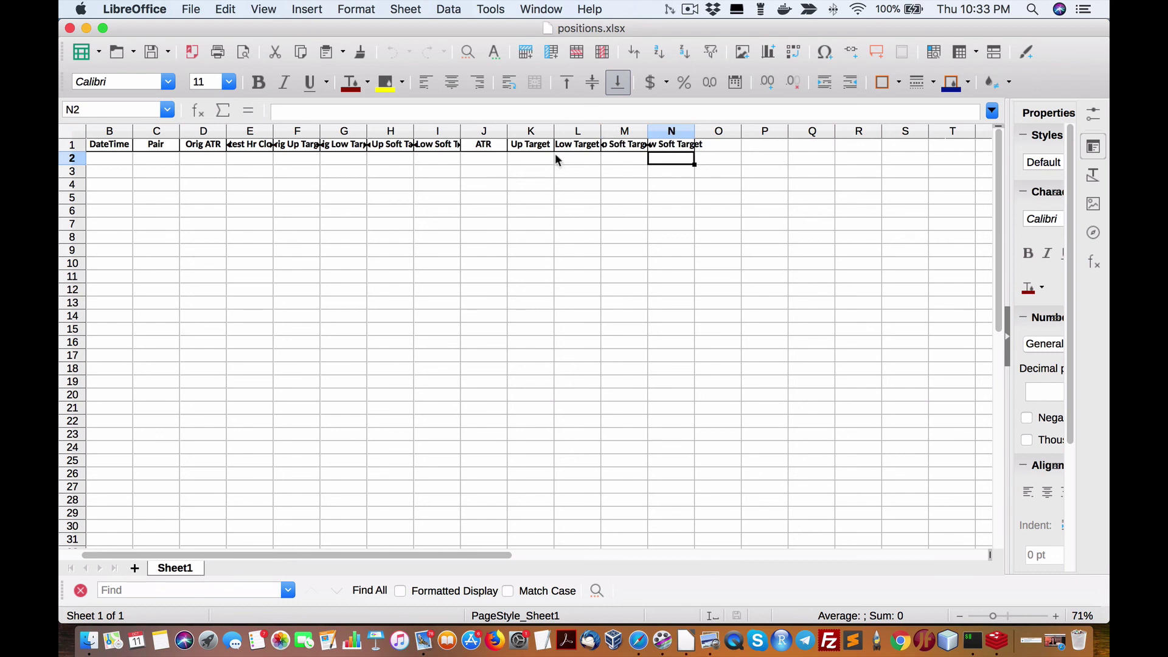
Select A2 in the first column and check the list of open spreadsheets, staying in positions.xlsx.
{"action": "scroll", "coordinate": [554, 153], "scroll_direction": "left", "scroll_amount": 1}
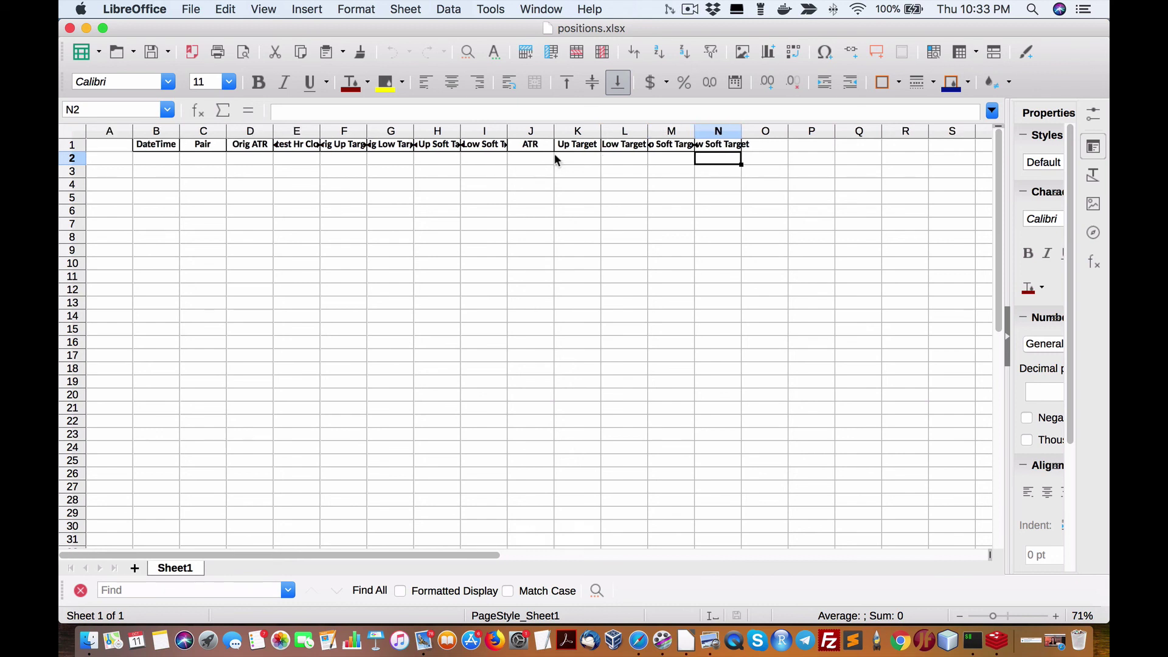
{"action": "left_click", "coordinate": [112, 158]}
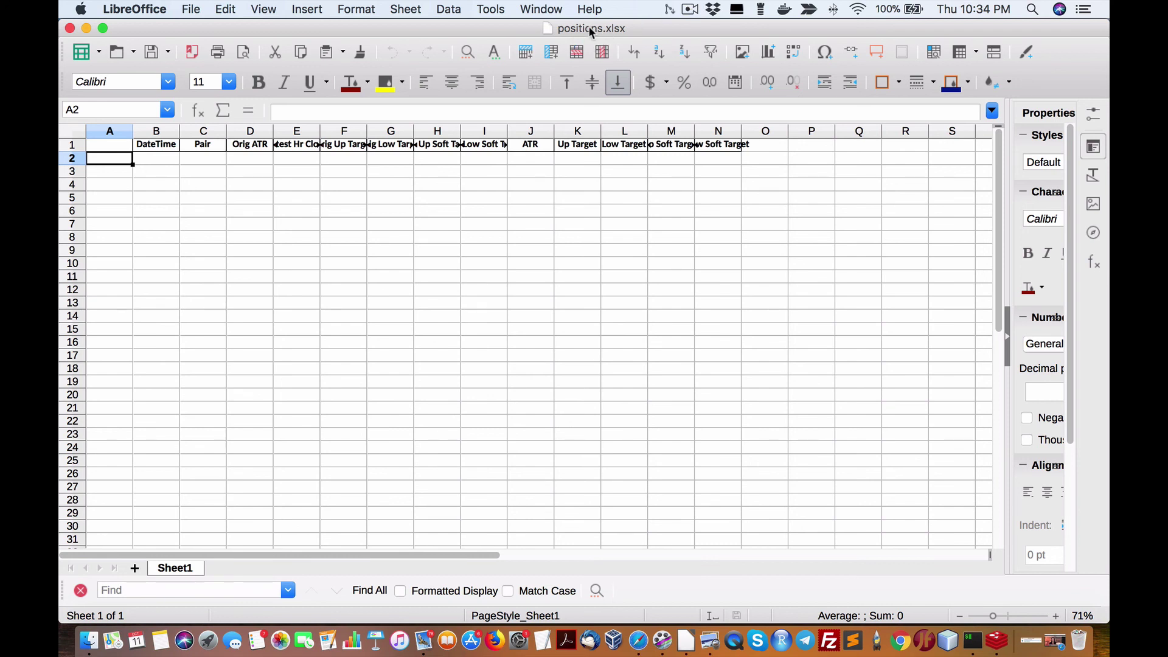
{"action": "left_click", "coordinate": [553, 9]}
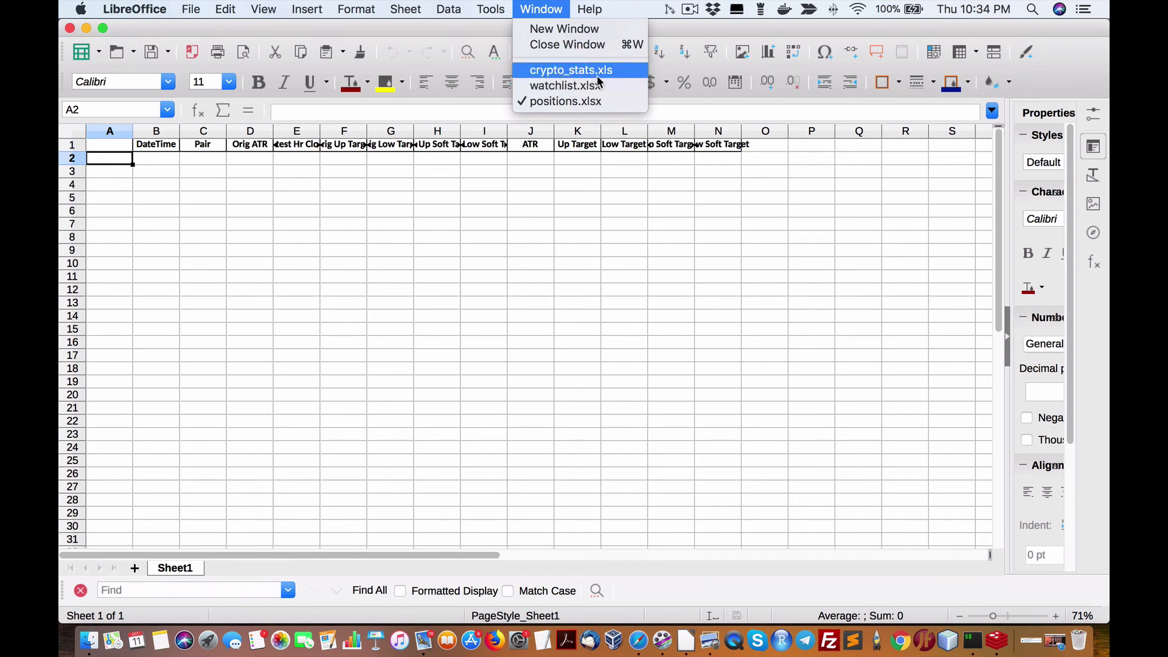
{"action": "left_click", "coordinate": [541, 9]}
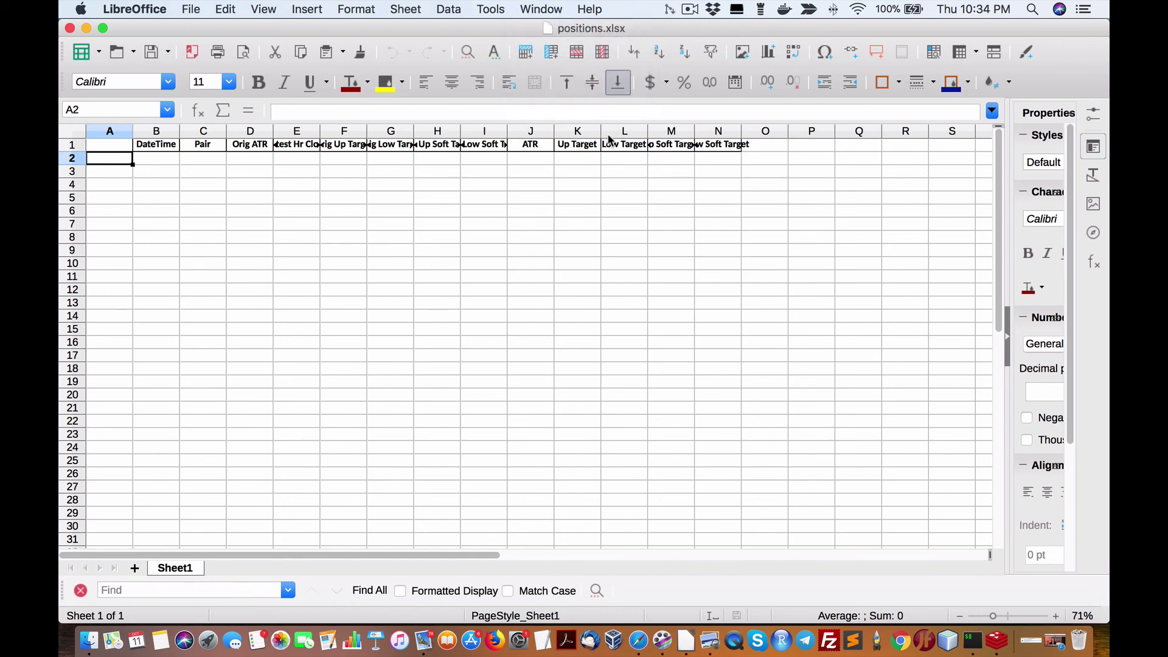